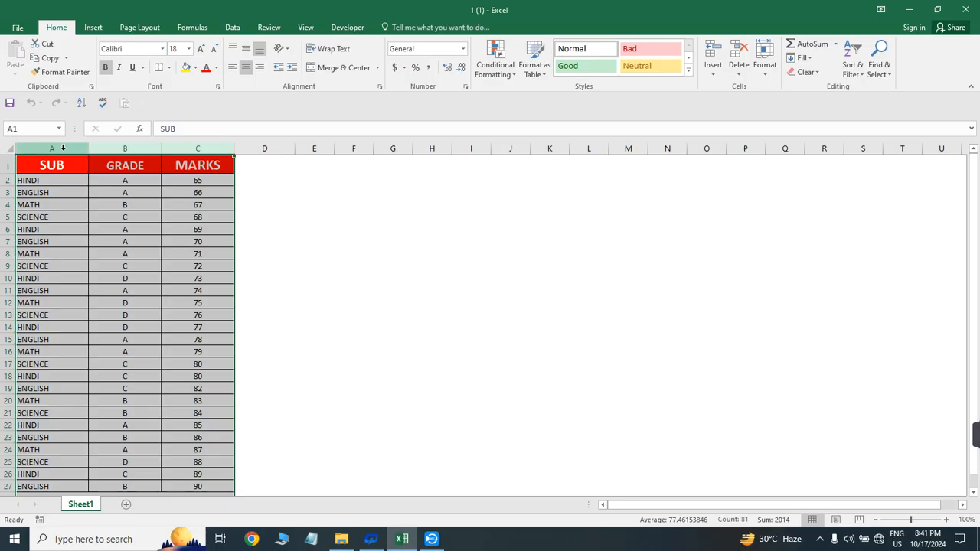
{"action": "left_click_drag", "start_coordinate": [64, 148], "coordinate": [255, 149]}
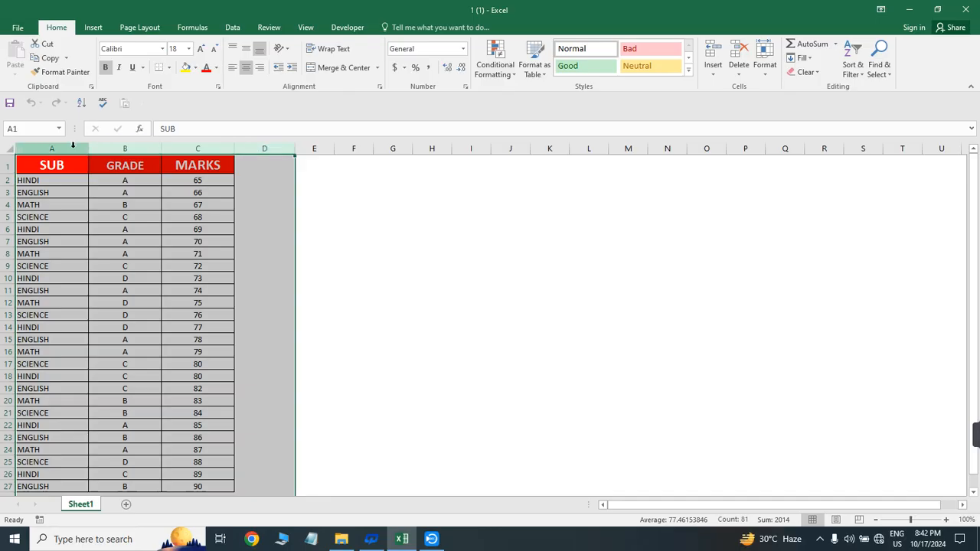
{"action": "left_click_drag", "start_coordinate": [54, 148], "coordinate": [278, 166]}
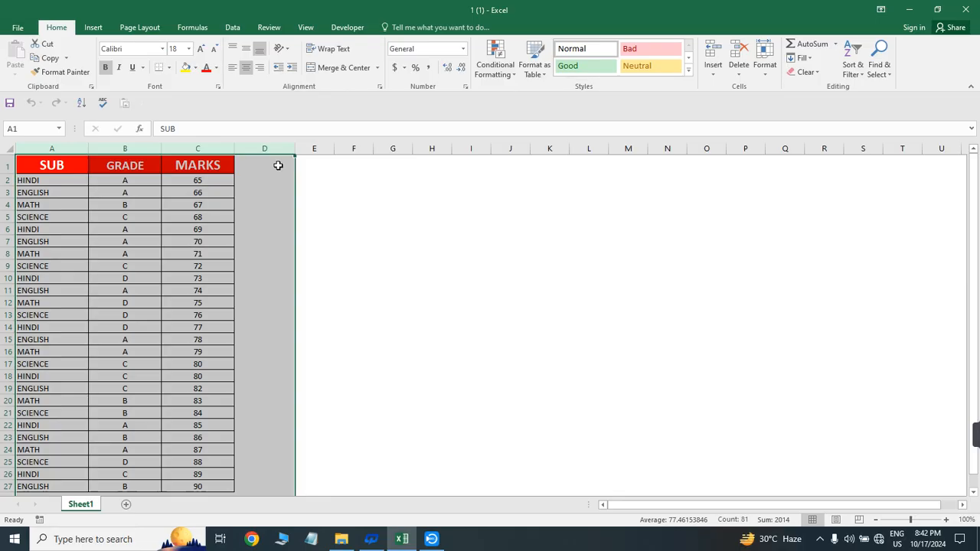
{"action": "left_click", "coordinate": [64, 192]}
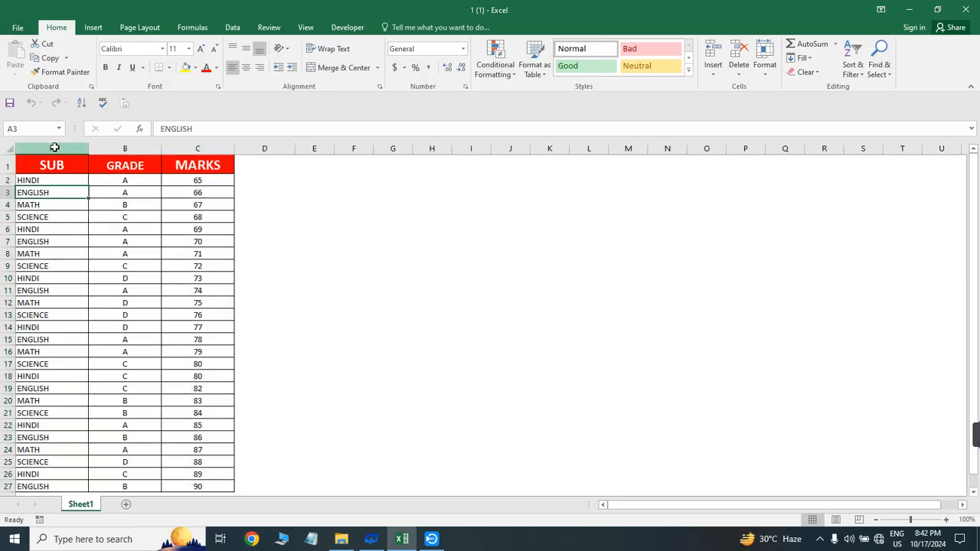
Select columns A to C and start recording Macro1, stored in this workbook, with the letter m assigned as its Ctrl shortcut
{"action": "left_click_drag", "start_coordinate": [54, 147], "coordinate": [215, 148]}
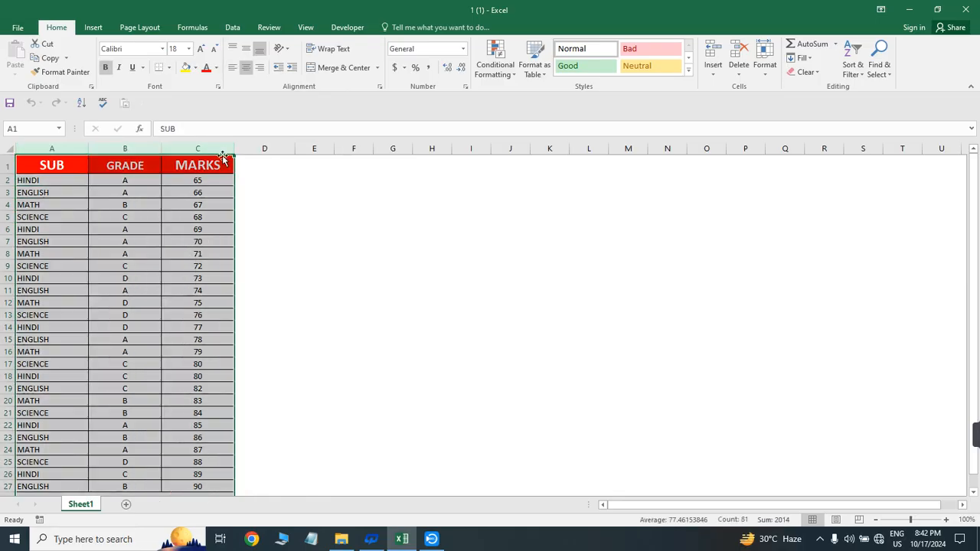
{"action": "left_click", "coordinate": [308, 27]}
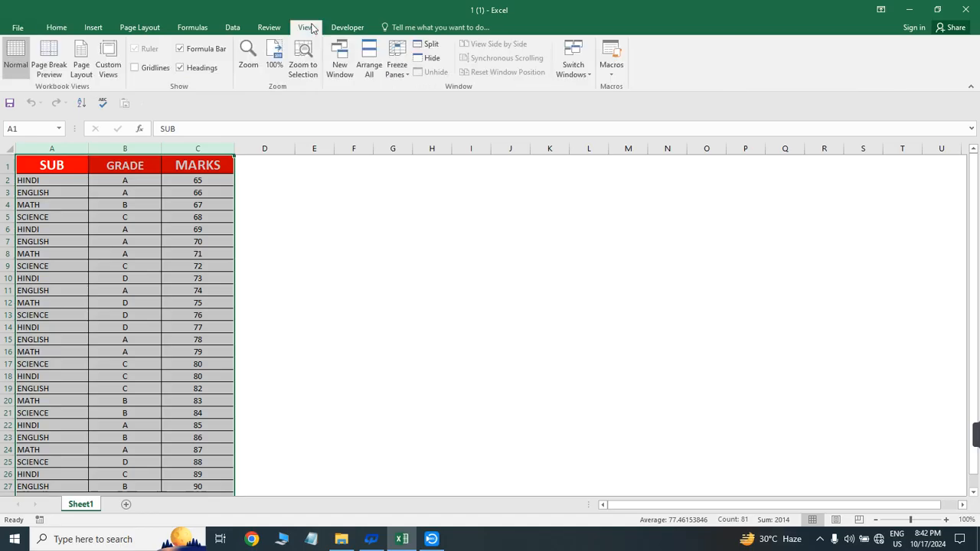
{"action": "left_click", "coordinate": [612, 75]}
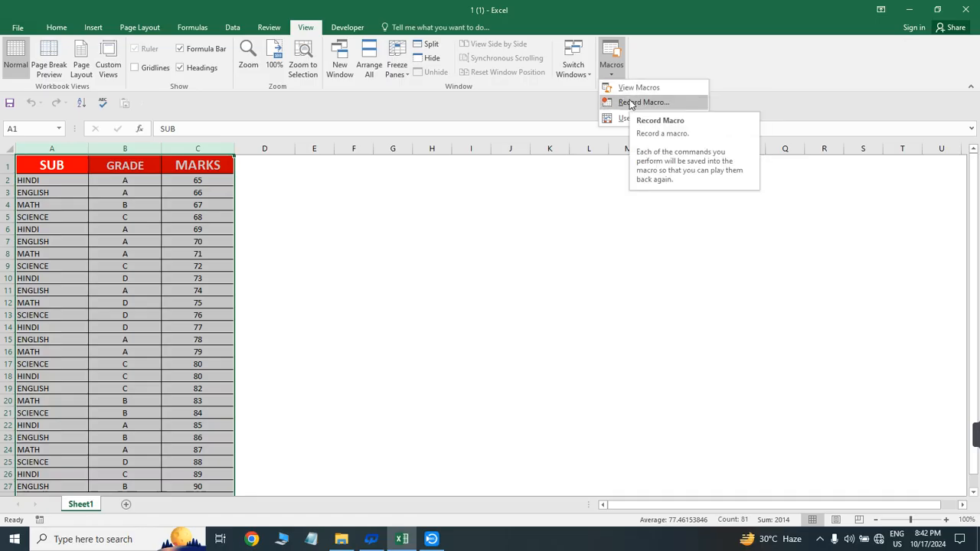
{"action": "left_click", "coordinate": [630, 103]}
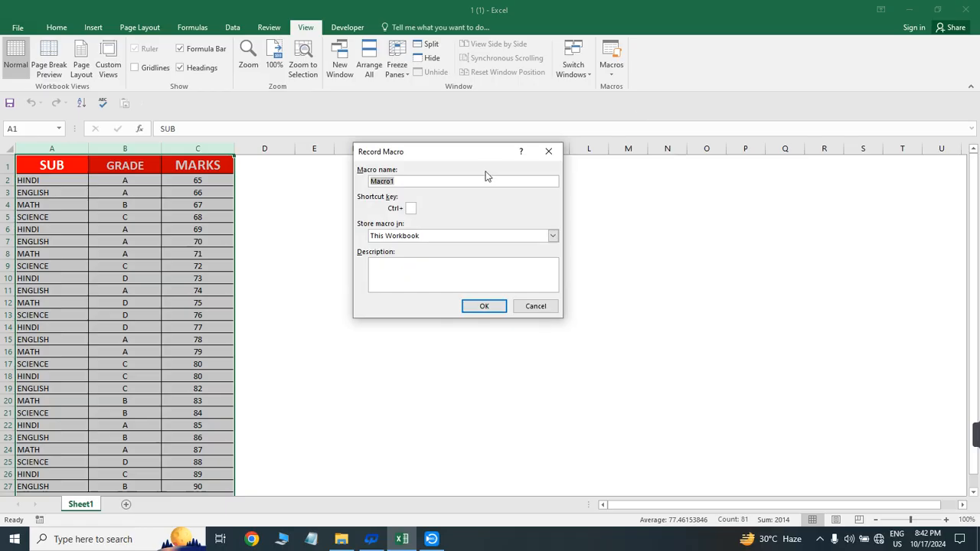
{"action": "left_click", "coordinate": [436, 181]}
{"action": "left_click", "coordinate": [443, 241]}
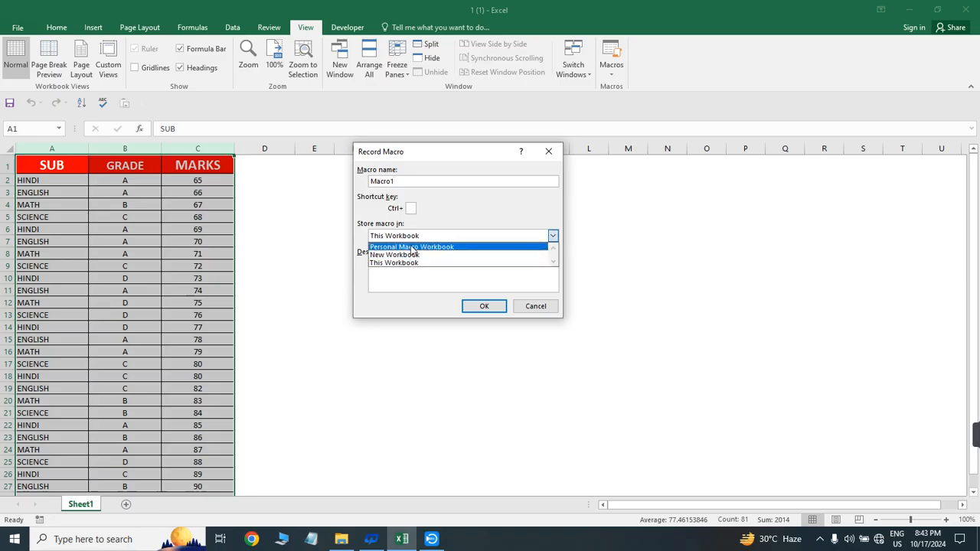
{"action": "left_click", "coordinate": [441, 207]}
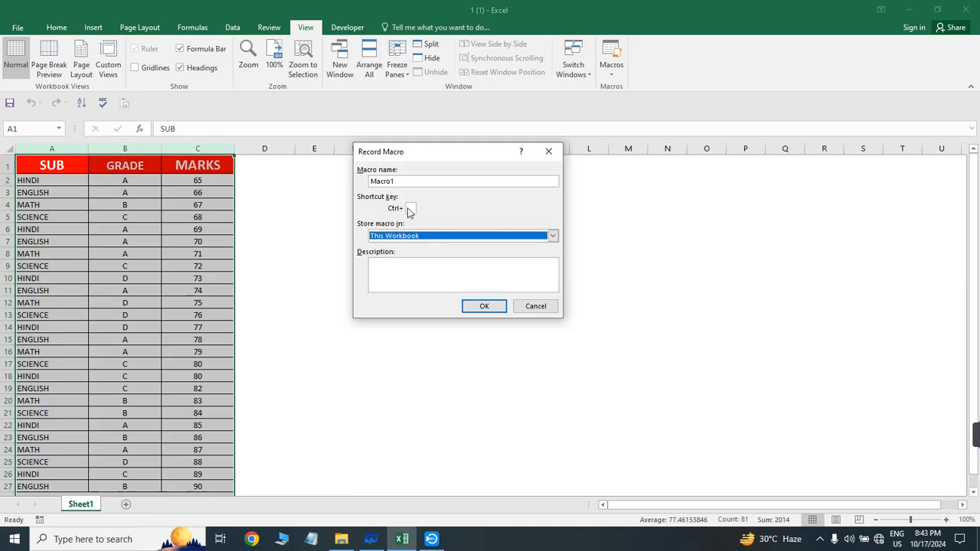
{"action": "left_click", "coordinate": [411, 208]}
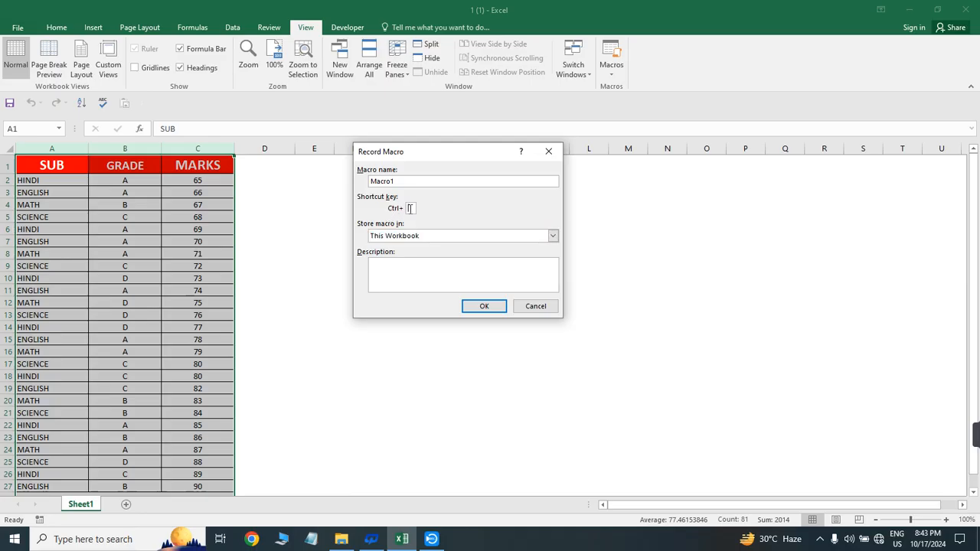
{"action": "type", "text": "A"}
{"action": "key", "text": "BackSpace"}
{"action": "type", "text": "m"}
{"action": "left_click", "coordinate": [484, 306]}
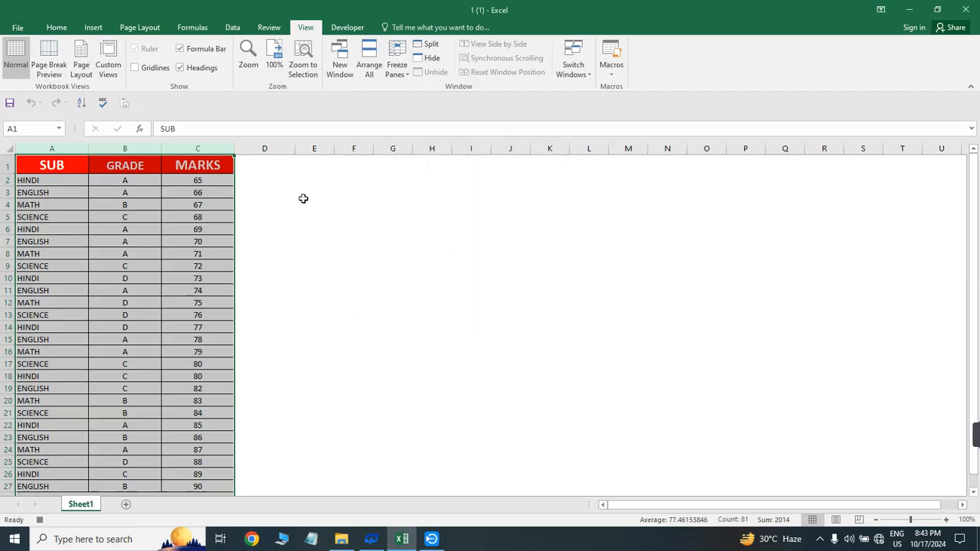
{"action": "left_click", "coordinate": [612, 75]}
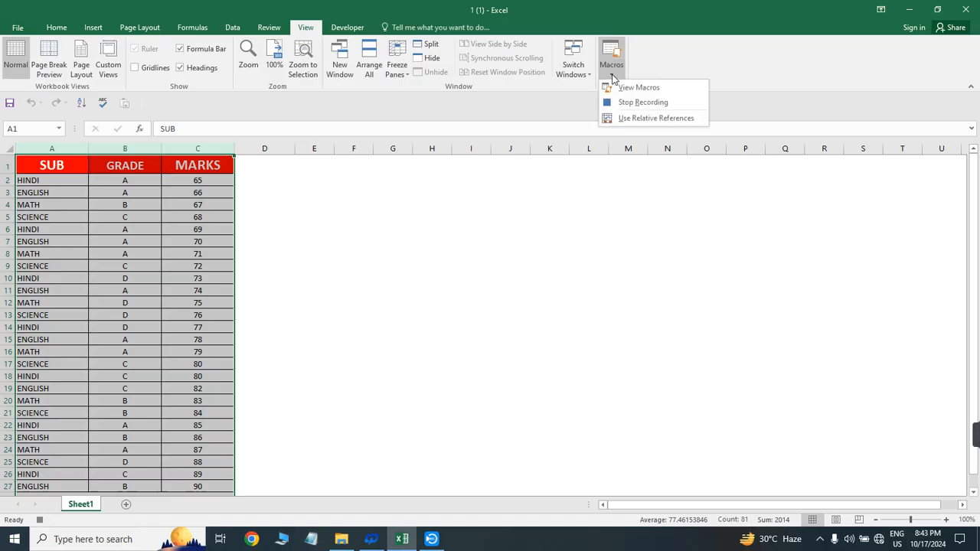
{"action": "left_click", "coordinate": [680, 102]}
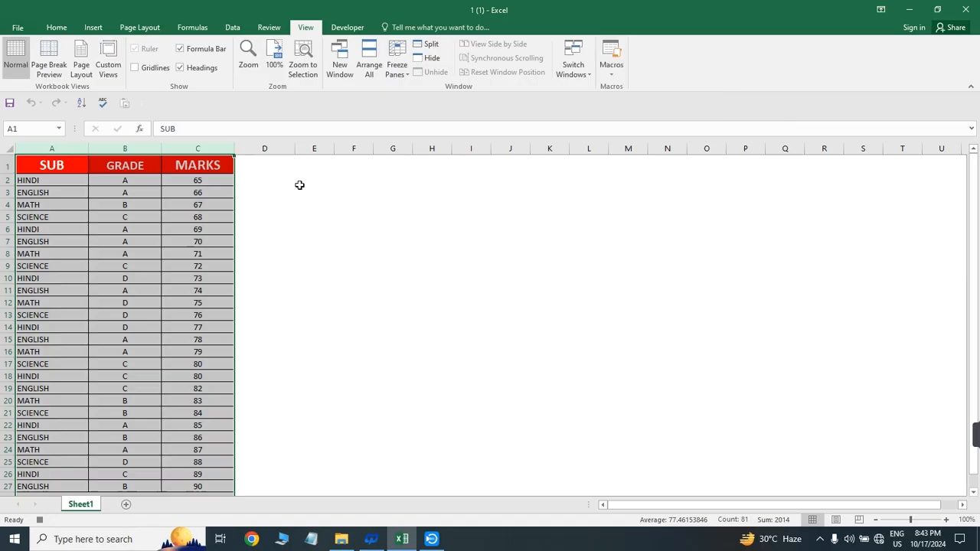
{"action": "left_click_drag", "start_coordinate": [69, 148], "coordinate": [230, 155]}
{"action": "left_click", "coordinate": [256, 161]}
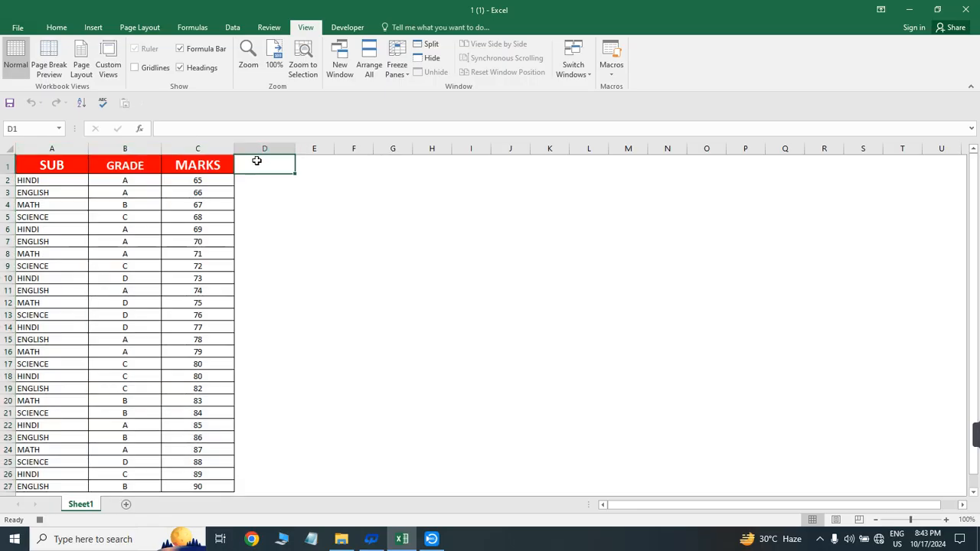
Widen the MARKS column C slightly
{"action": "left_click_drag", "start_coordinate": [234, 148], "coordinate": [247, 152]}
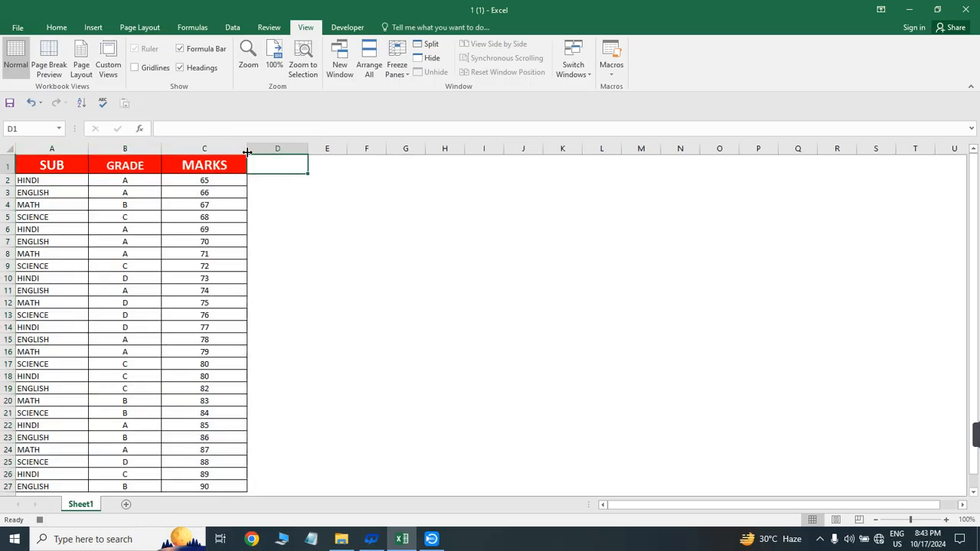
{"action": "left_click_drag", "start_coordinate": [51, 148], "coordinate": [298, 145]}
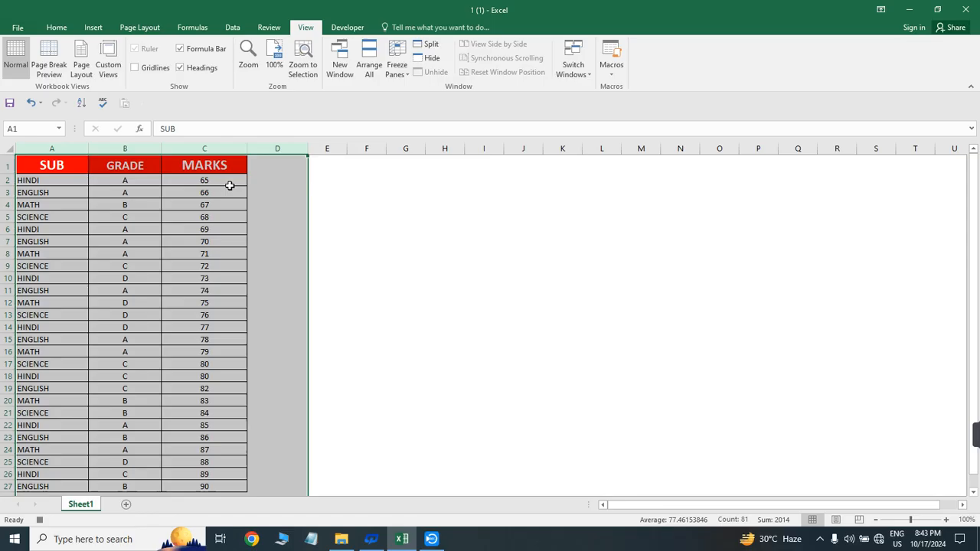
{"action": "left_click", "coordinate": [268, 165]}
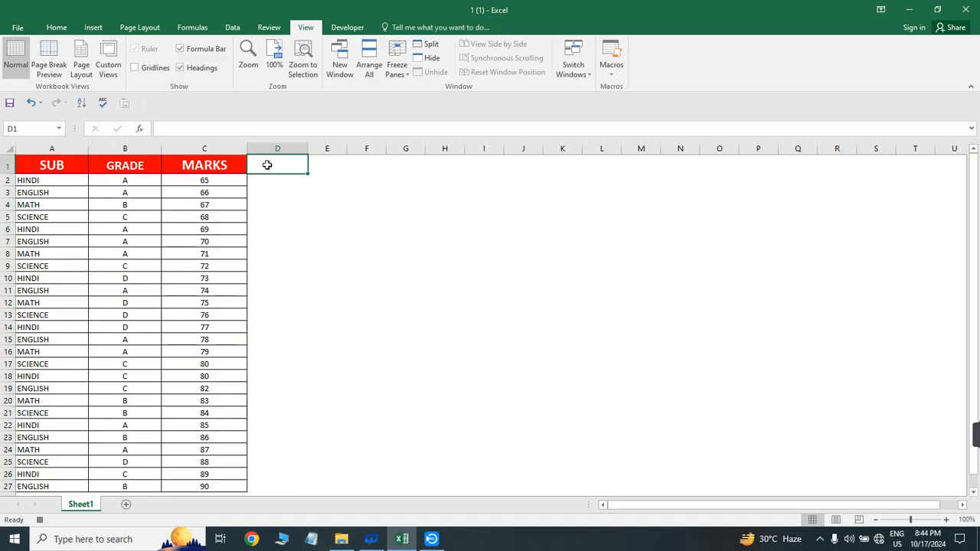
Copy the MARKS header from C1 into D1, E1 and F1, and widen columns D to H evenly to fit
{"action": "left_click", "coordinate": [219, 160]}
{"action": "key", "text": "ctrl+c"}
{"action": "key", "text": "Right"}
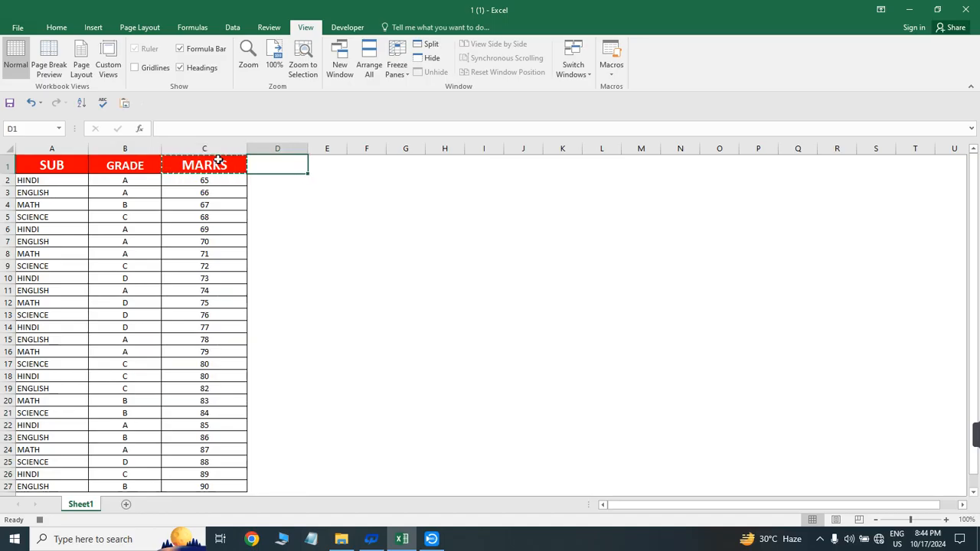
{"action": "key", "text": "ctrl+v"}
{"action": "key", "text": "Right"}
{"action": "key", "text": "ctrl+v"}
{"action": "key", "text": "Right"}
{"action": "key", "text": "ctrl+v"}
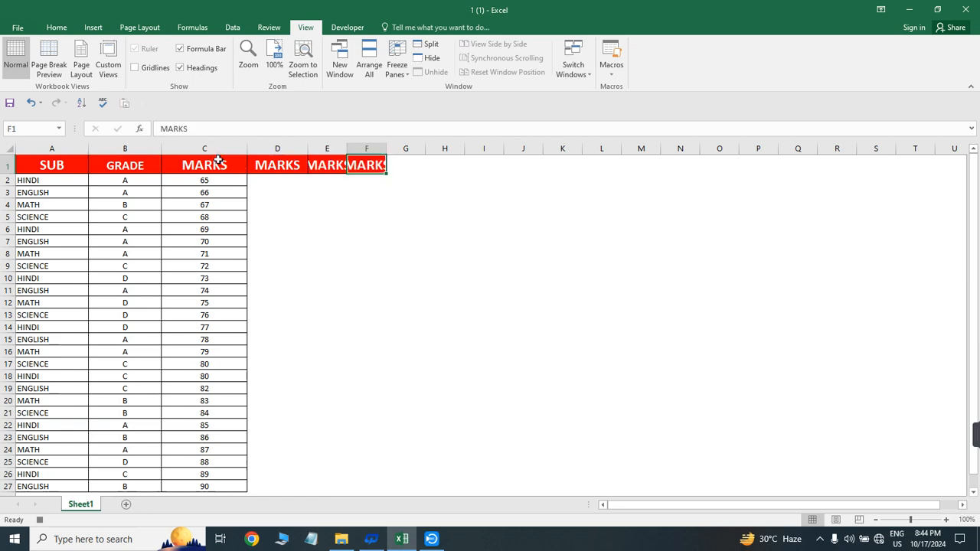
{"action": "left_click_drag", "start_coordinate": [277, 148], "coordinate": [426, 147]}
{"action": "left_click", "coordinate": [301, 164]}
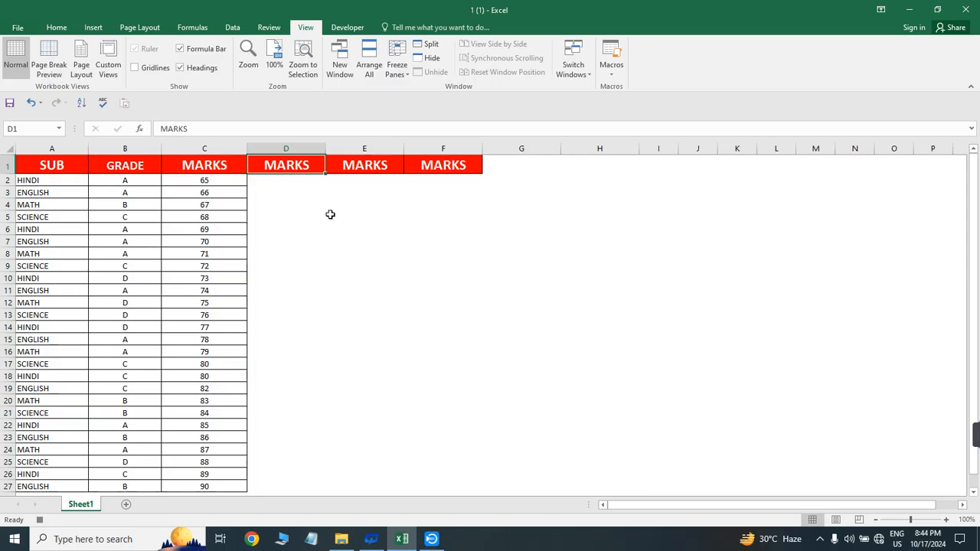
Change the header in C1 to "GAIN MARK"
{"action": "key", "text": "Left"}
{"action": "type", "text": "GAIN"}
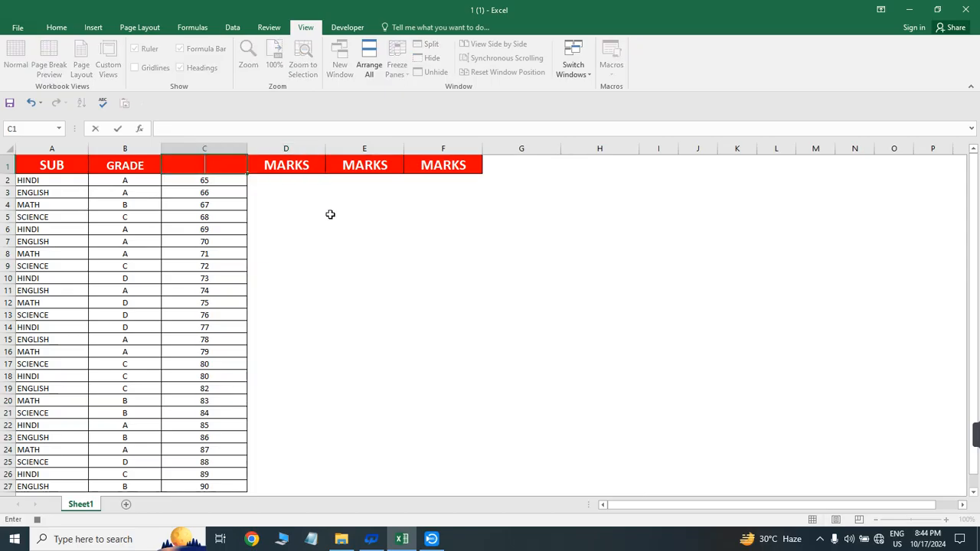
{"action": "type", "text": " MARK"}
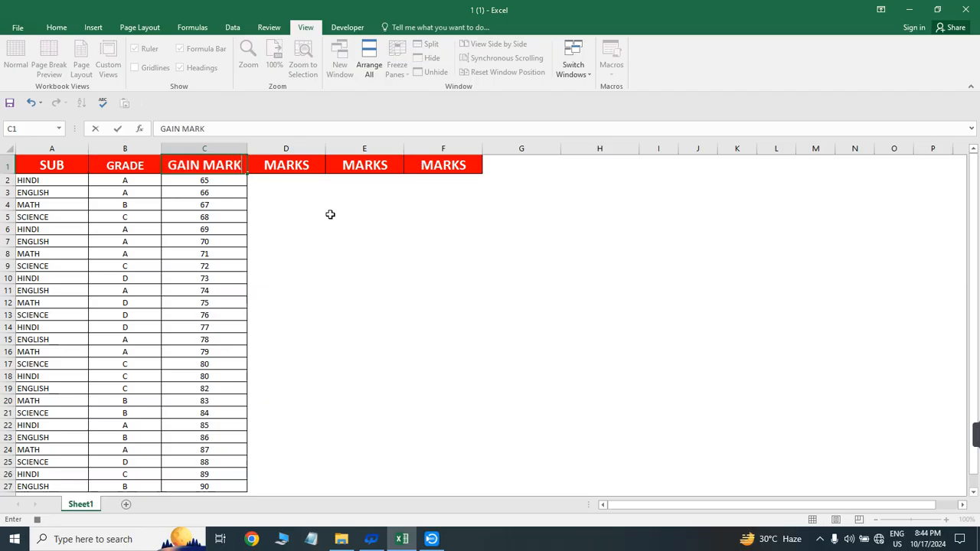
{"action": "key", "text": "ctrl+Return"}
Enter 100 in D2 and fill it down column D to row 27
{"action": "key", "text": "Right"}
{"action": "key", "text": "Down"}
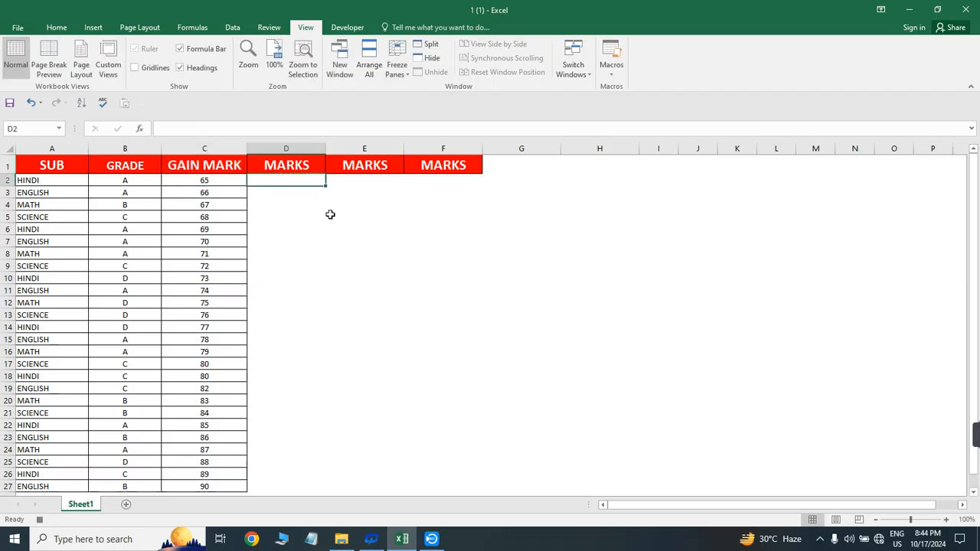
{"action": "type", "text": "100"}
{"action": "key", "text": "Return"}
{"action": "key", "text": "Left"}
{"action": "key", "text": "ctrl+Down"}
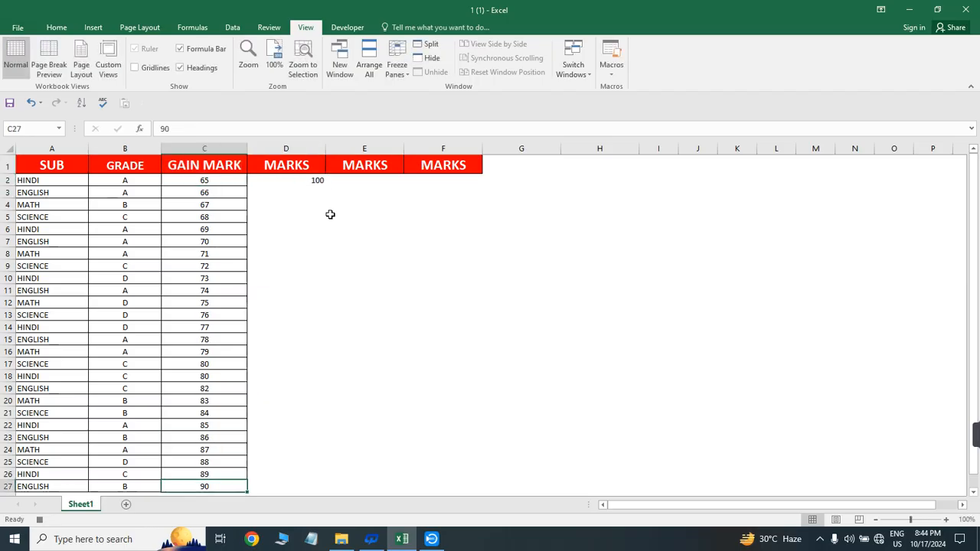
{"action": "key", "text": "Right"}
{"action": "key", "text": "ctrl+shift+Up"}
{"action": "key", "text": "ctrl+d"}
{"action": "key", "text": "ctrl+Up"}
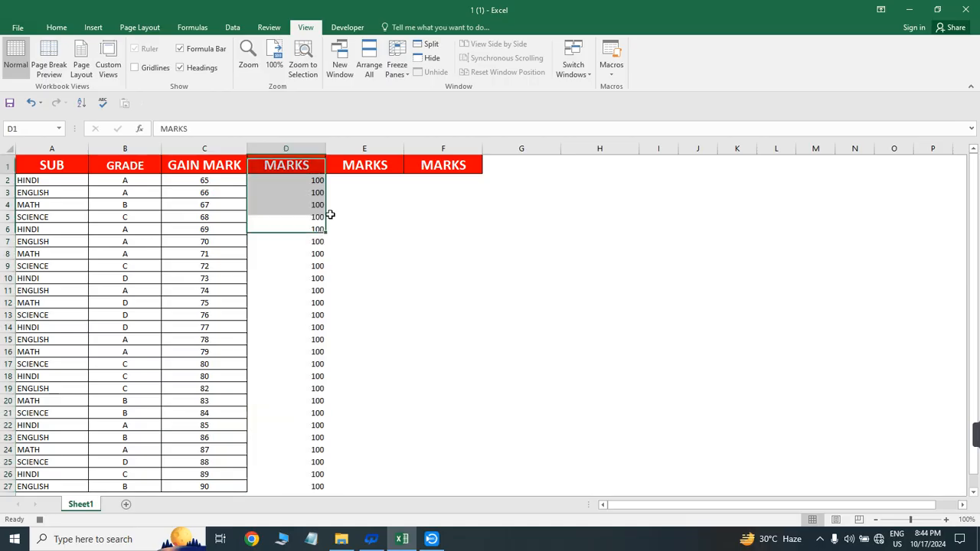
Change the header in E1 to "PER %"
{"action": "key", "text": "Right"}
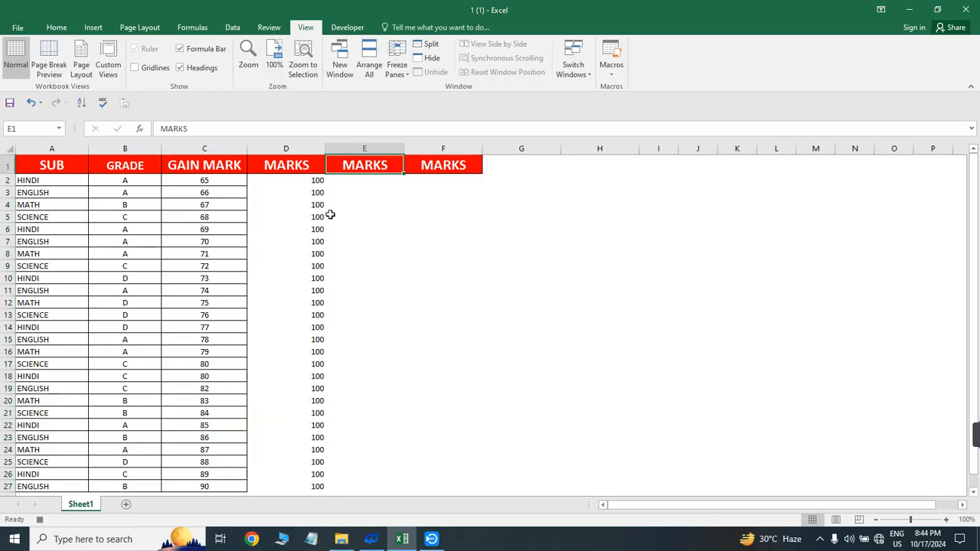
{"action": "key", "text": "Right"}
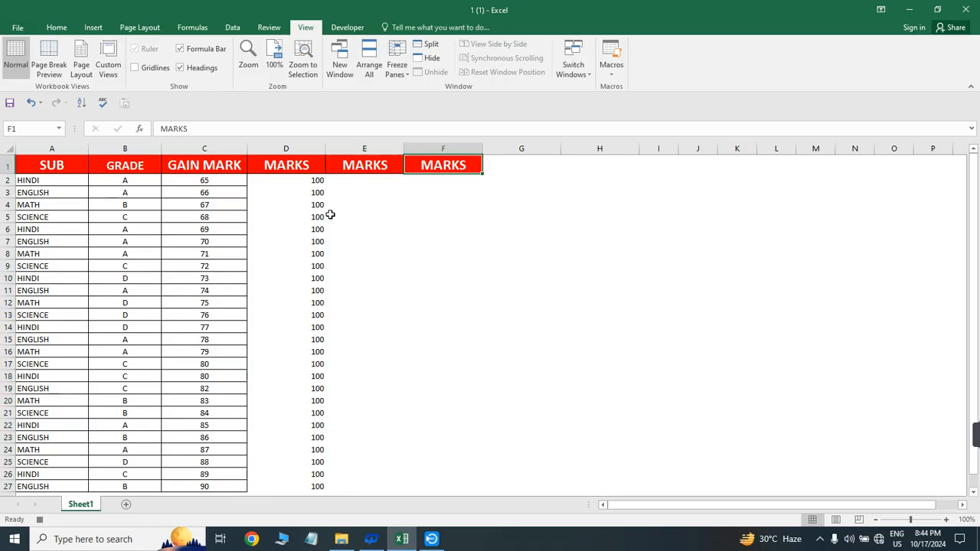
{"action": "key", "text": "Left"}
{"action": "key", "text": "Left"}
{"action": "key", "text": "Right"}
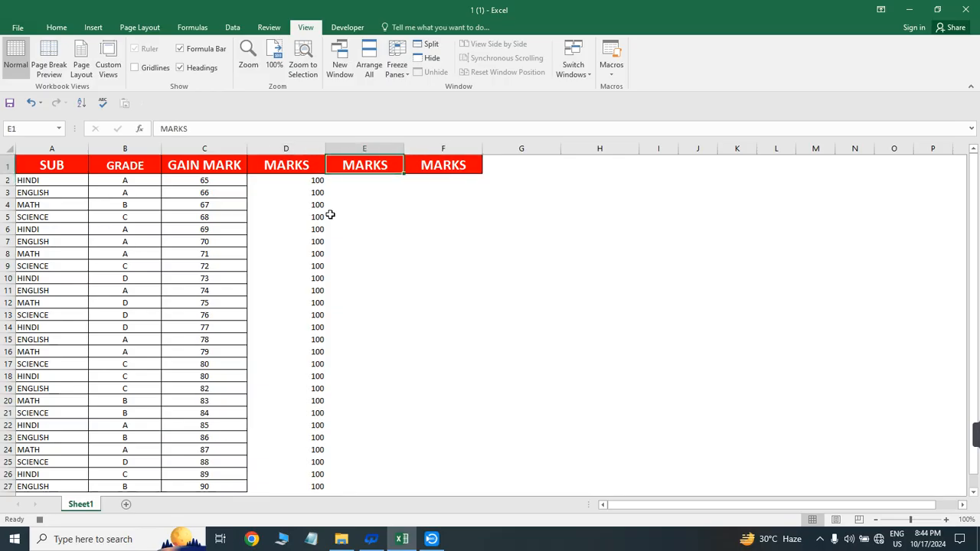
{"action": "type", "text": "PER"}
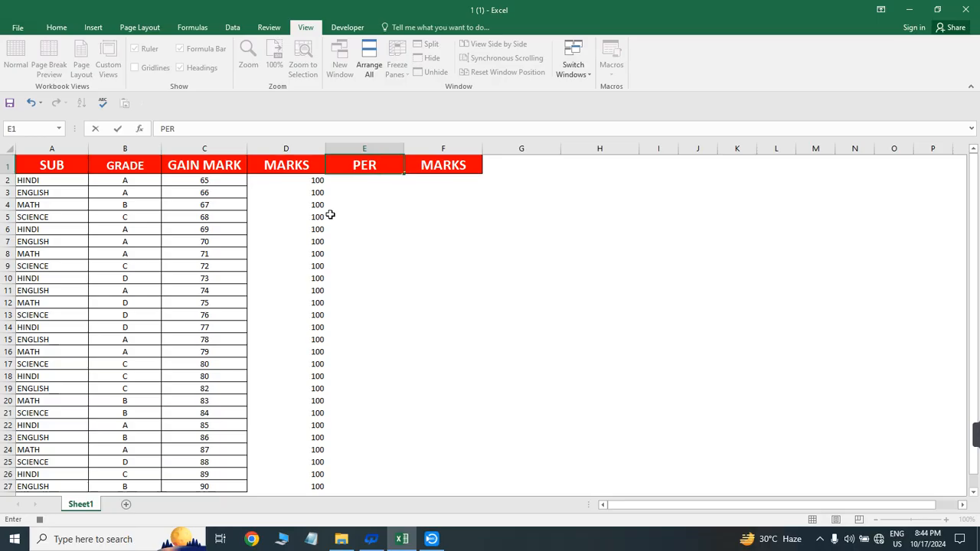
{"action": "type", "text": " %"}
{"action": "key", "text": "Return"}
Change the header in F1 to "PASSED / FAILED" and autofit the width of column F
{"action": "key", "text": "Up"}
{"action": "key", "text": "Right"}
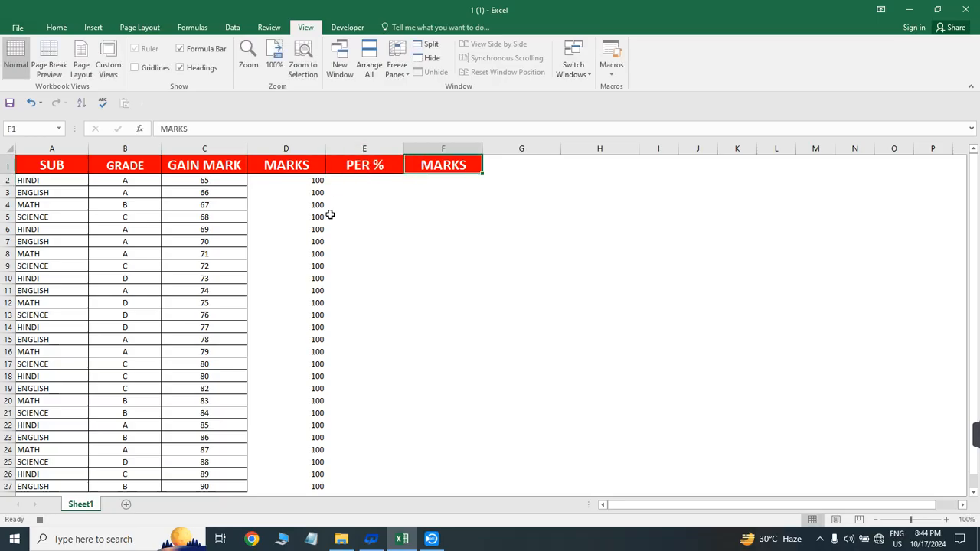
{"action": "type", "text": "CON"}
{"action": "key", "text": "BackSpace"}
{"action": "key", "text": "BackSpace"}
{"action": "key", "text": "BackSpace"}
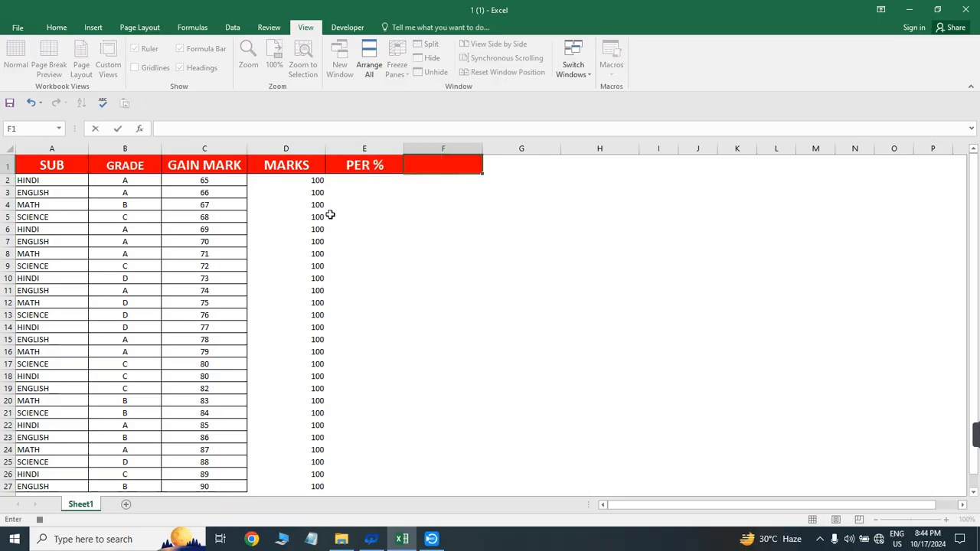
{"action": "type", "text": "PASSED"}
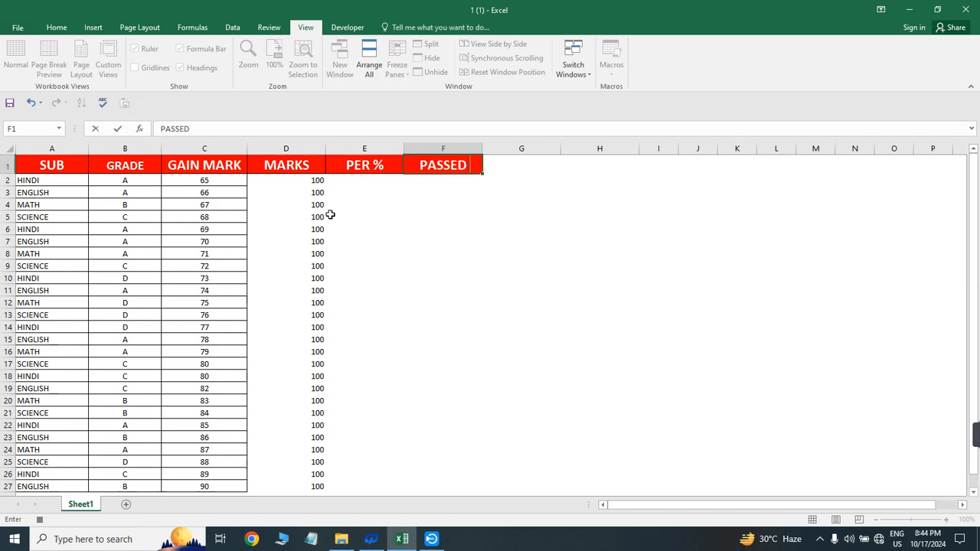
{"action": "type", "text": " / FAILED"}
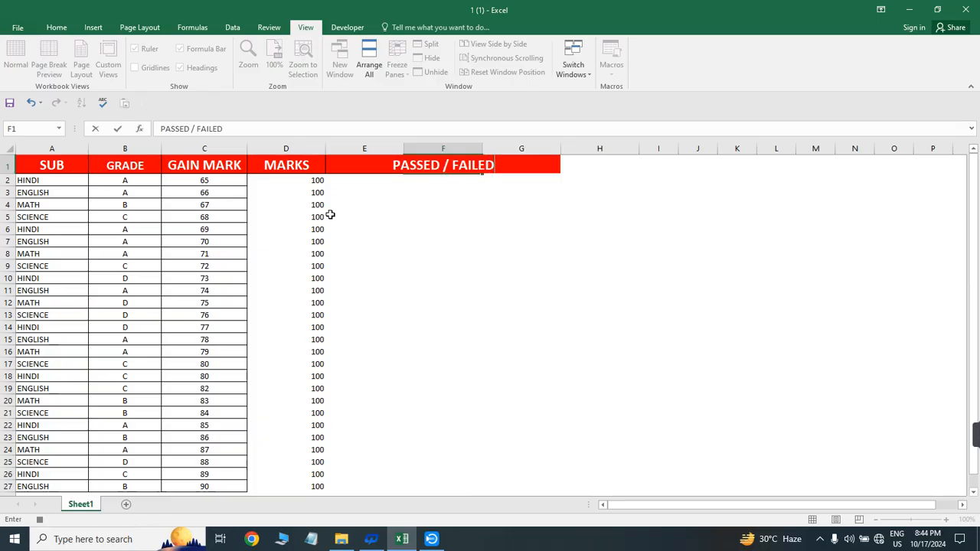
{"action": "key", "text": "alt+o"}
{"action": "key", "text": "c"}
{"action": "key", "text": "a"}
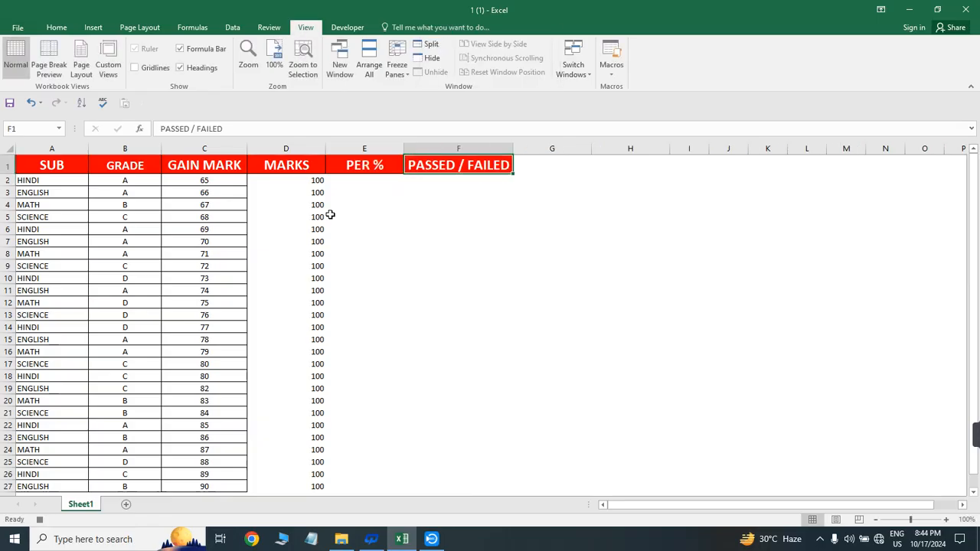
{"action": "left_click", "coordinate": [209, 165]}
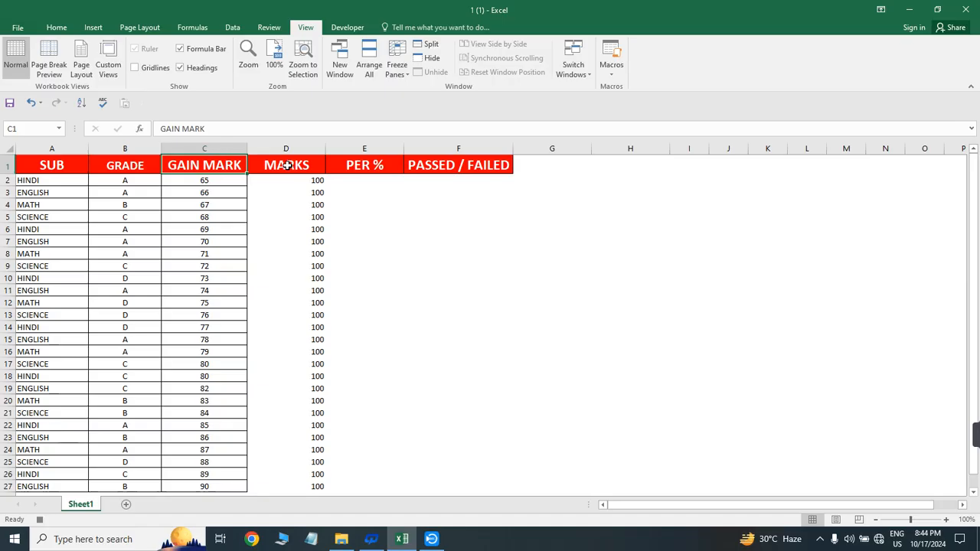
Give the header cells D1:F1 a yellow fill and black font
{"action": "left_click_drag", "start_coordinate": [283, 166], "coordinate": [500, 164]}
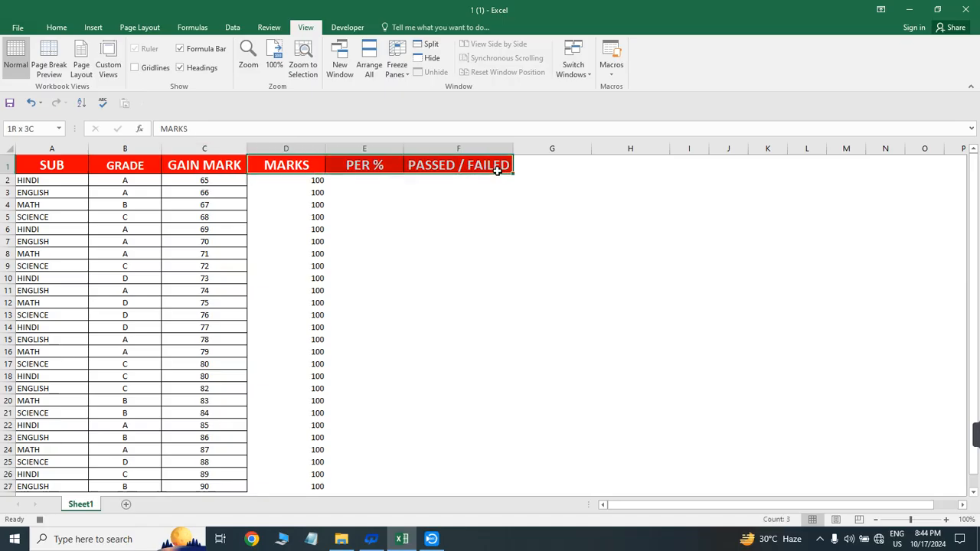
{"action": "left_click", "coordinate": [58, 27]}
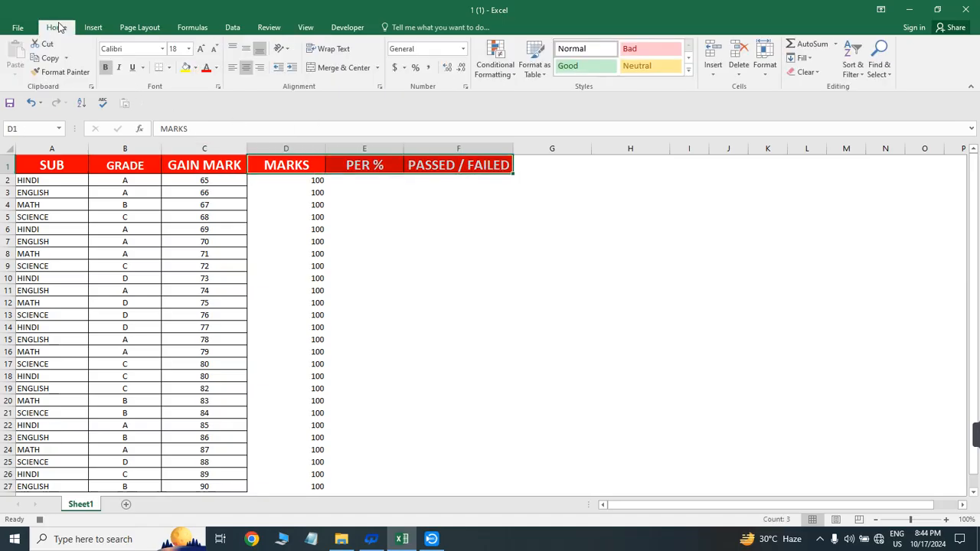
{"action": "left_click", "coordinate": [186, 68]}
{"action": "left_click", "coordinate": [216, 67]}
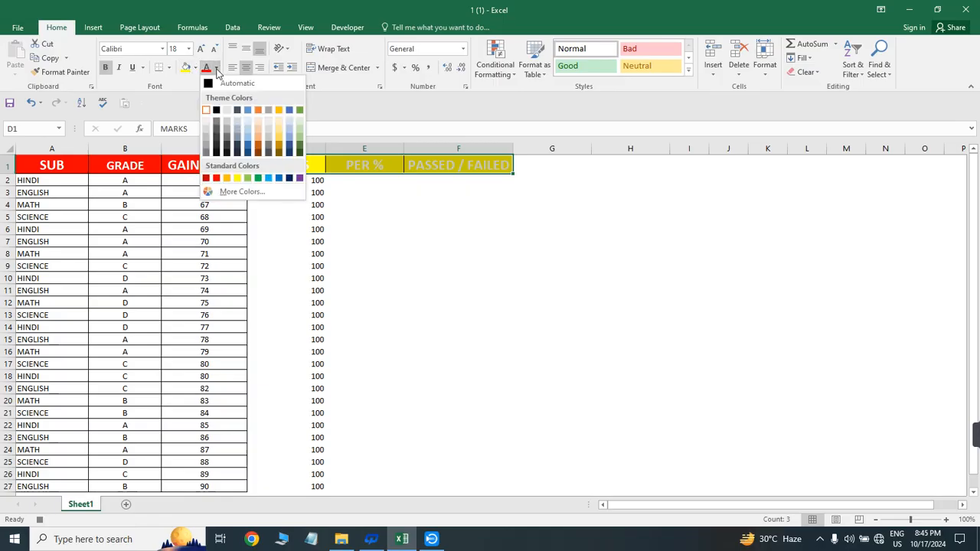
{"action": "left_click", "coordinate": [216, 111]}
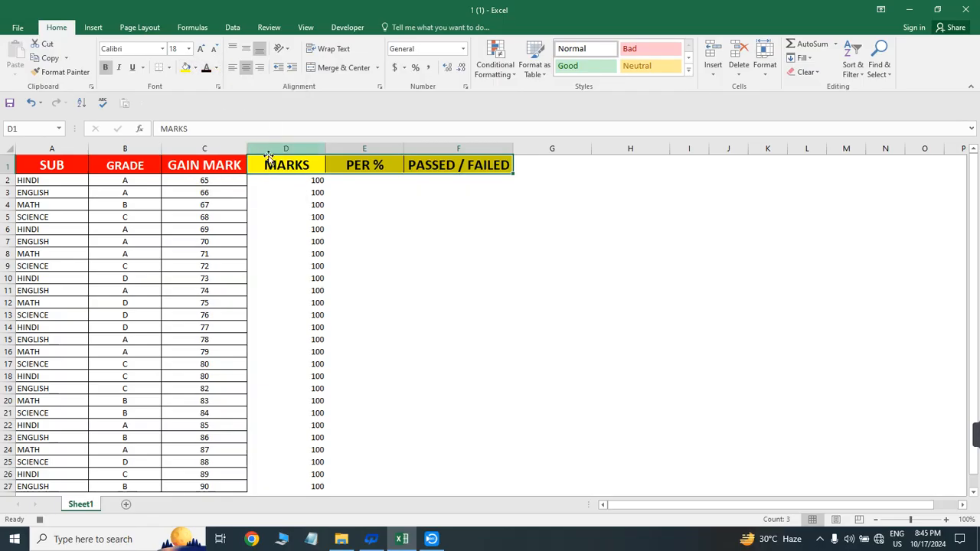
{"action": "left_click", "coordinate": [220, 169]}
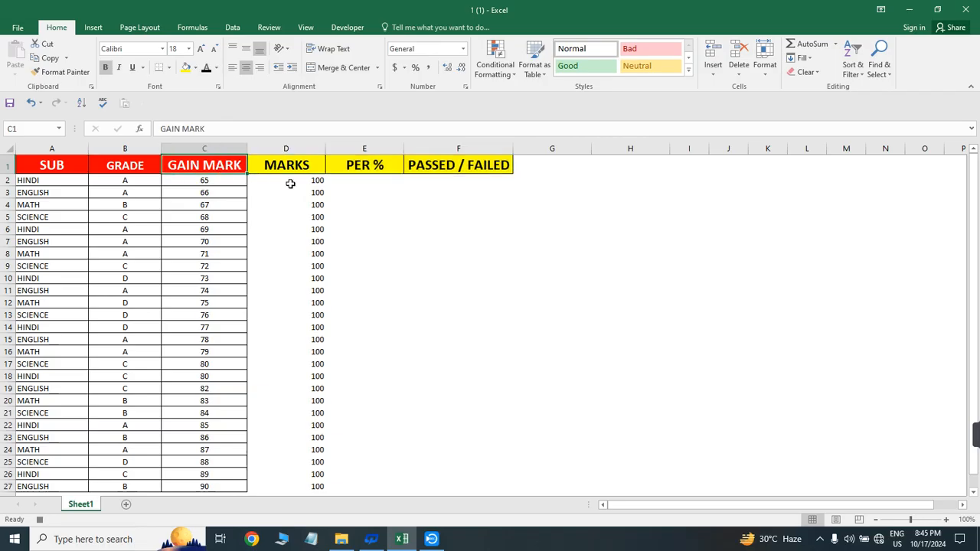
Enter the formula =C2/D2 in E2 to calculate the first row's percentage
{"action": "key", "text": "Right"}
{"action": "key", "text": "Right"}
{"action": "key", "text": "Down"}
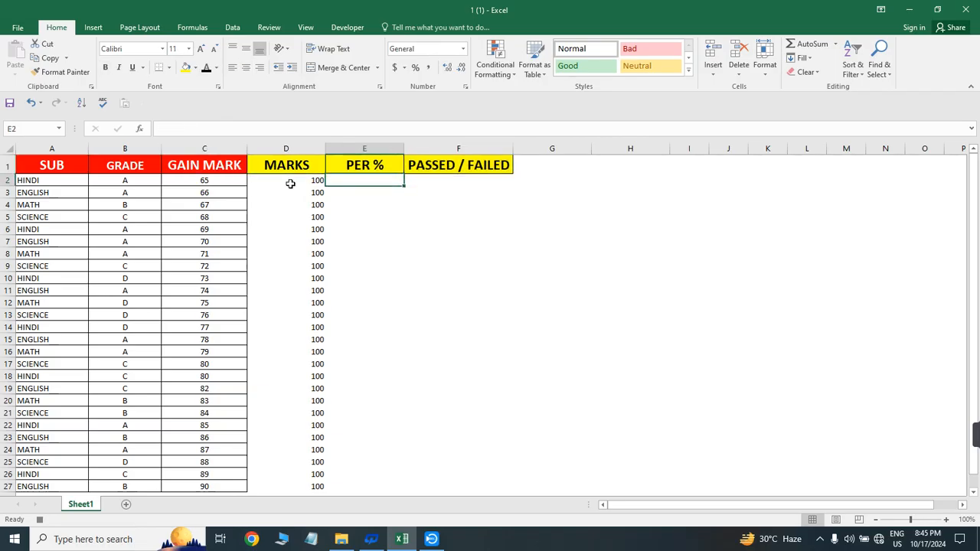
{"action": "type", "text": "="}
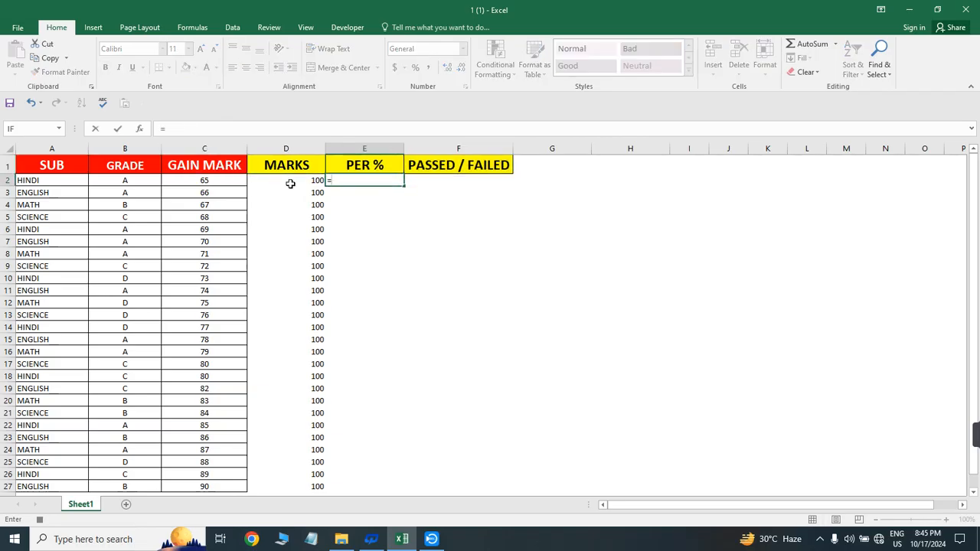
{"action": "left_click", "coordinate": [216, 178]}
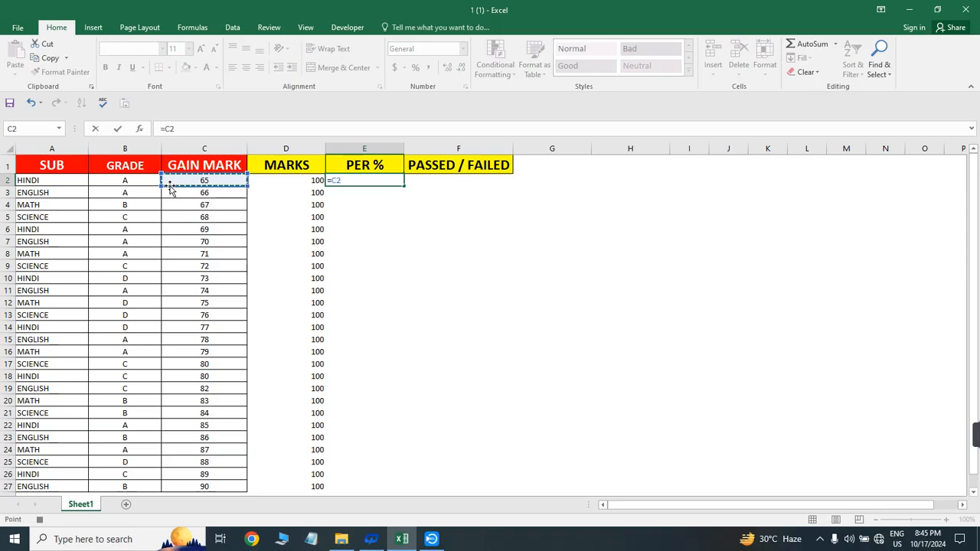
{"action": "type", "text": "/"}
{"action": "left_click", "coordinate": [306, 179]}
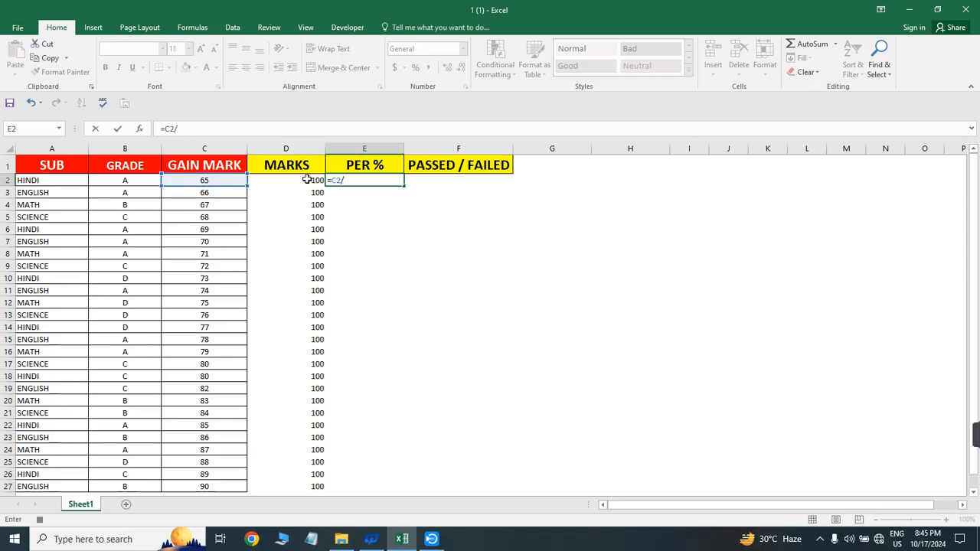
{"action": "key", "text": "Return"}
Fill the percentage formula from E2 down to E27
{"action": "key", "text": "Left"}
{"action": "key", "text": "ctrl+Down"}
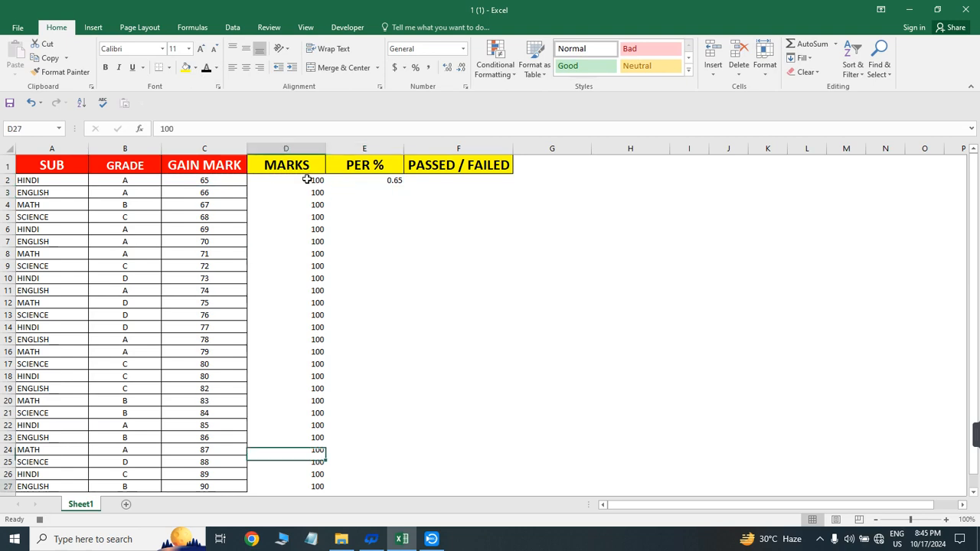
{"action": "key", "text": "Right"}
{"action": "key", "text": "ctrl+shift+Up"}
{"action": "key", "text": "ctrl+d"}
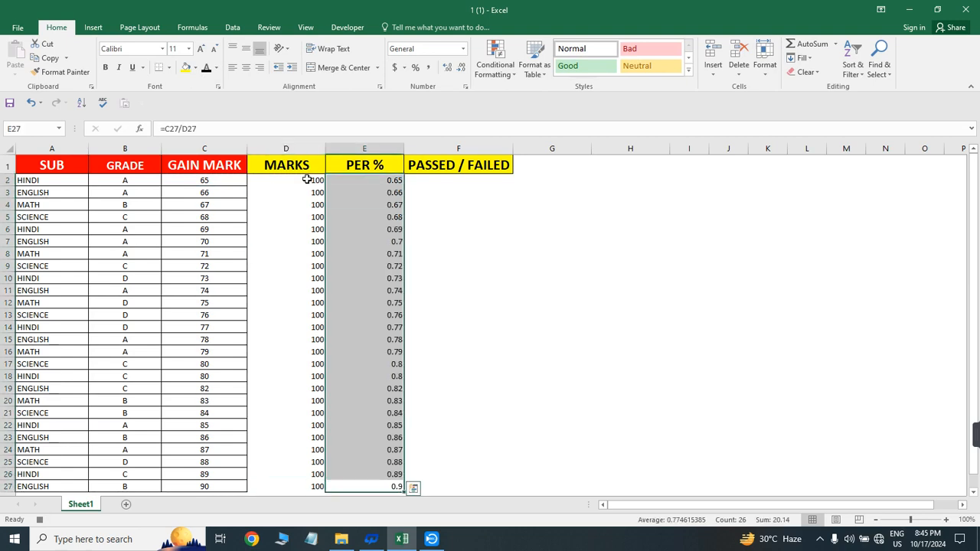
Format E2:E27 with the Percent style and narrow column E slightly
{"action": "left_click", "coordinate": [417, 68]}
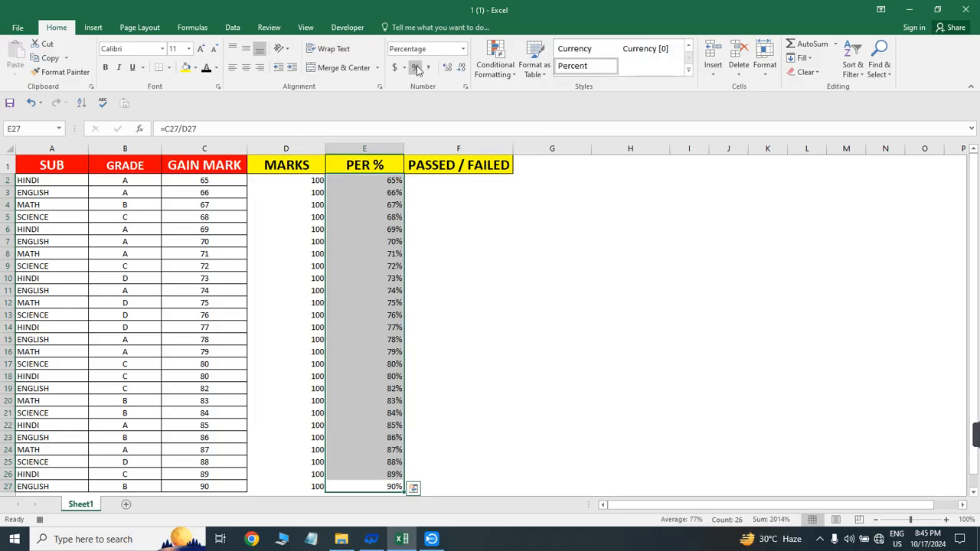
{"action": "left_click_drag", "start_coordinate": [403, 148], "coordinate": [394, 163]}
{"action": "left_click", "coordinate": [411, 178]}
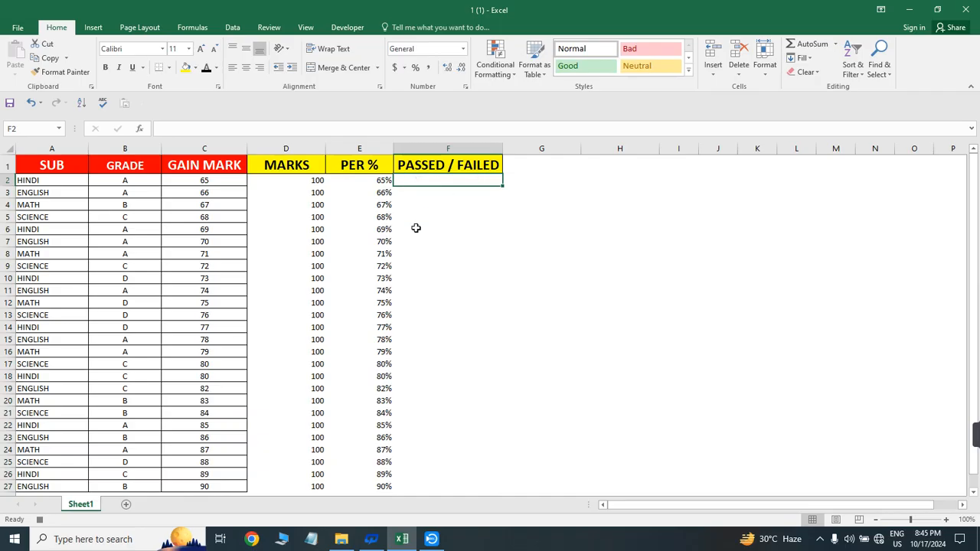
{"action": "left_click", "coordinate": [374, 181]}
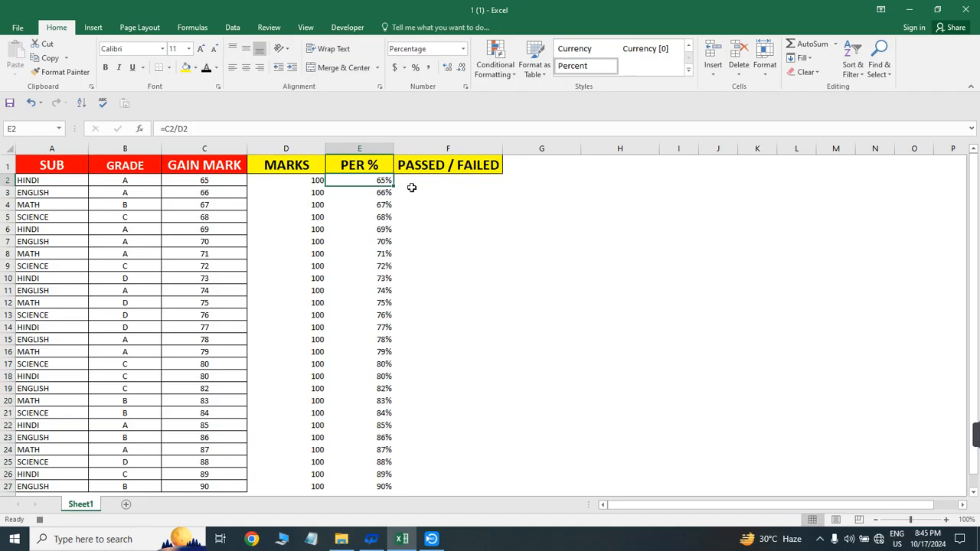
Enter the formula =IF(E2>70%,"PASSED","FAILED") in F2
{"action": "left_click", "coordinate": [411, 184]}
{"action": "type", "text": "="}
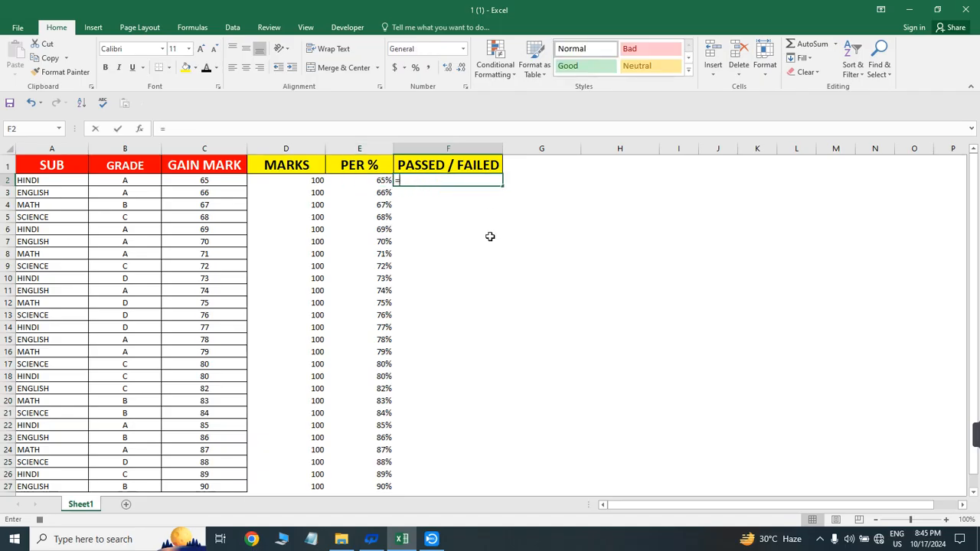
{"action": "type", "text": "IF("}
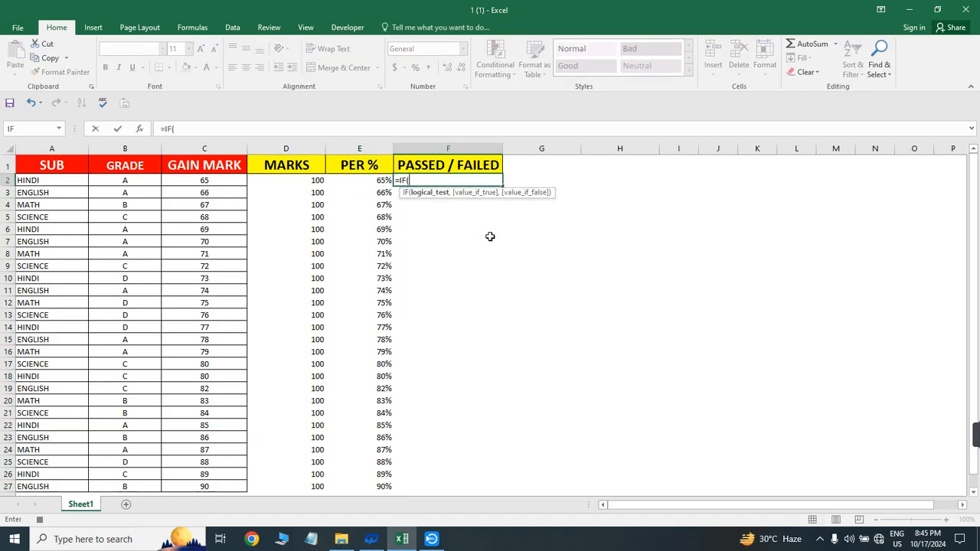
{"action": "left_click", "coordinate": [372, 178]}
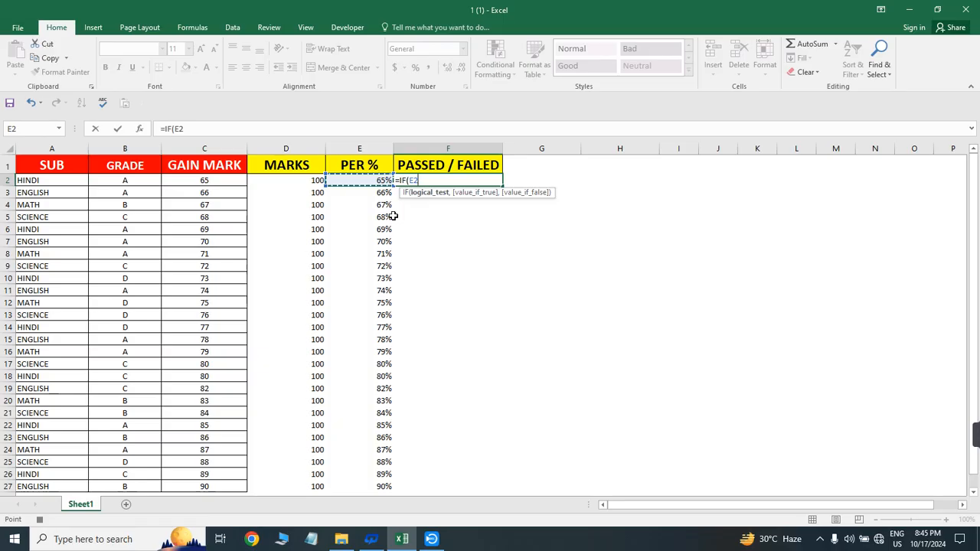
{"action": "type", "text": ">70%"}
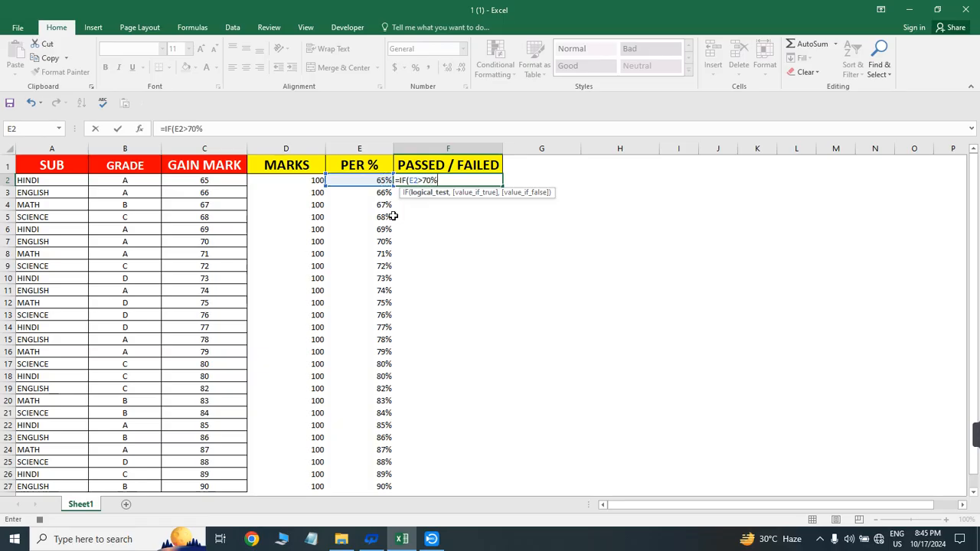
{"action": "type", "text": ","}
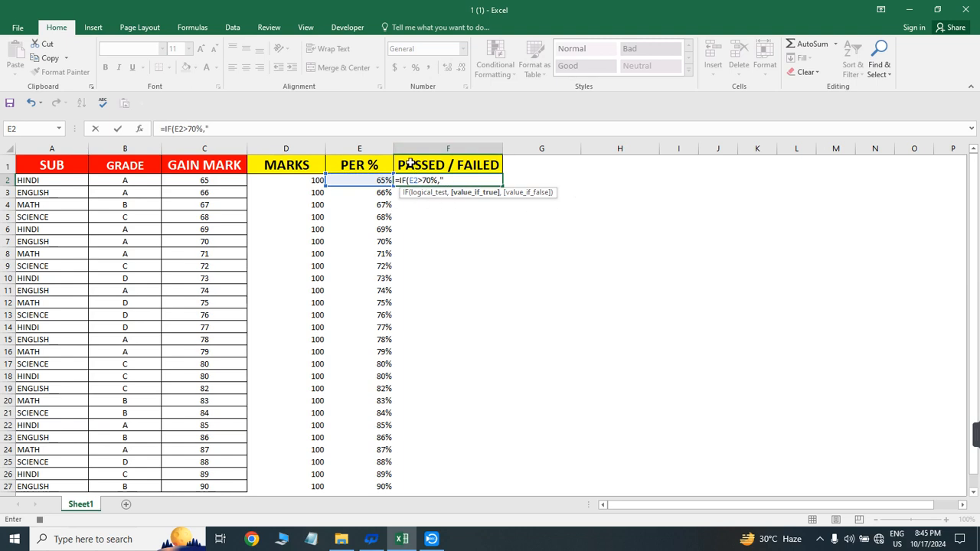
{"action": "type", "text": "PASSED\","}
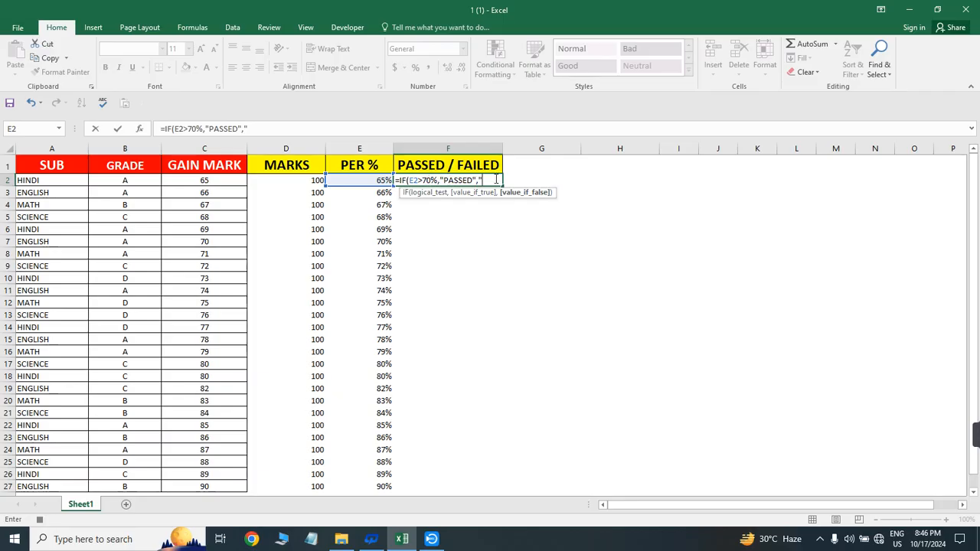
{"action": "type", "text": "FAILED"}
{"action": "key", "text": "Return"}
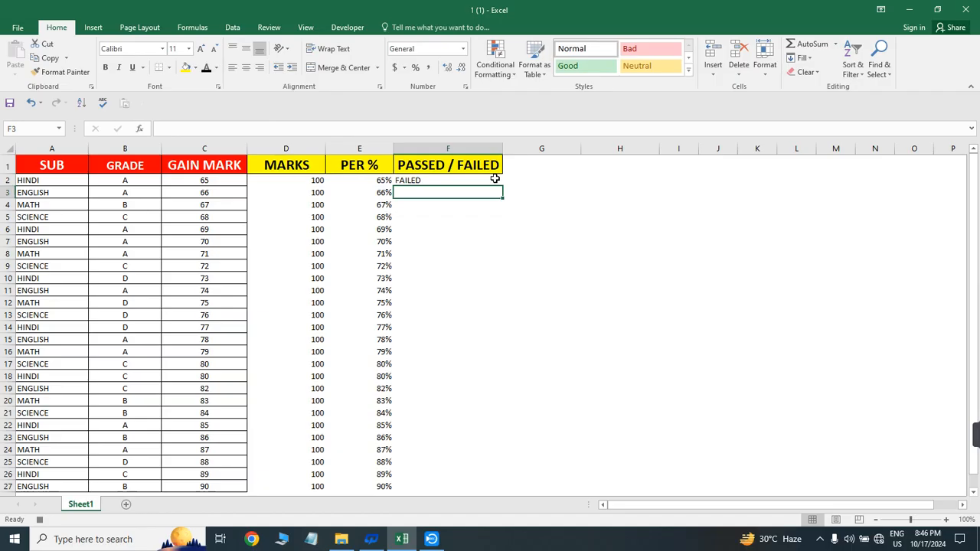
Fill the pass/fail formula from F2 down to F27
{"action": "key", "text": "ctrl+Down"}
{"action": "key", "text": "ctrl+Up"}
{"action": "key", "text": "ctrl+Up"}
{"action": "key", "text": "Down"}
{"action": "key", "text": "Left"}
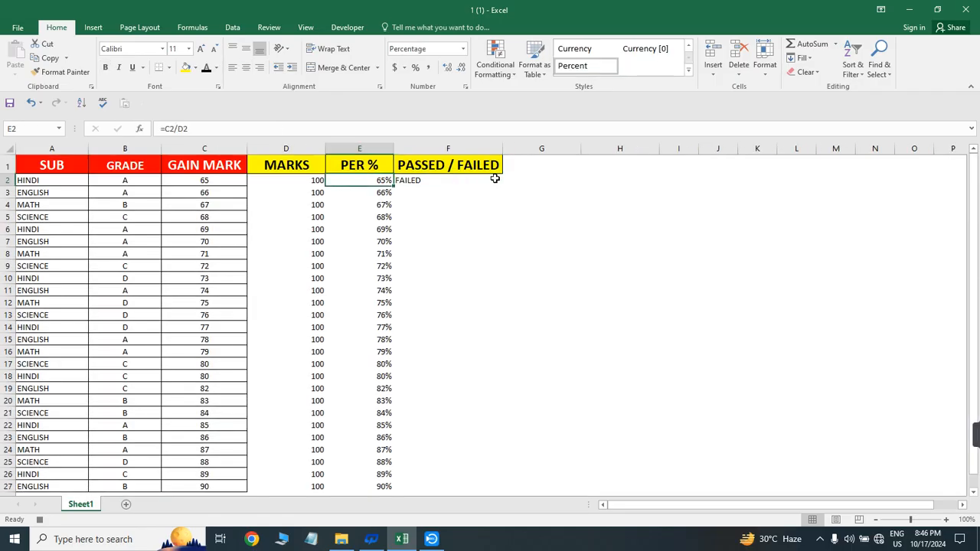
{"action": "key", "text": "Right"}
{"action": "key", "text": "Left"}
{"action": "key", "text": "ctrl+Down"}
{"action": "key", "text": "Right"}
{"action": "key", "text": "ctrl+shift+Up"}
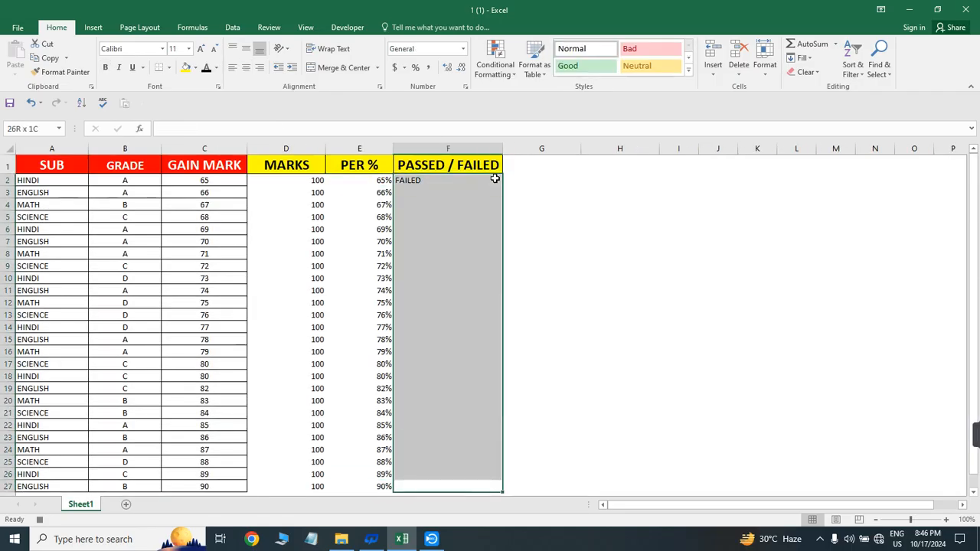
{"action": "key", "text": "ctrl+d"}
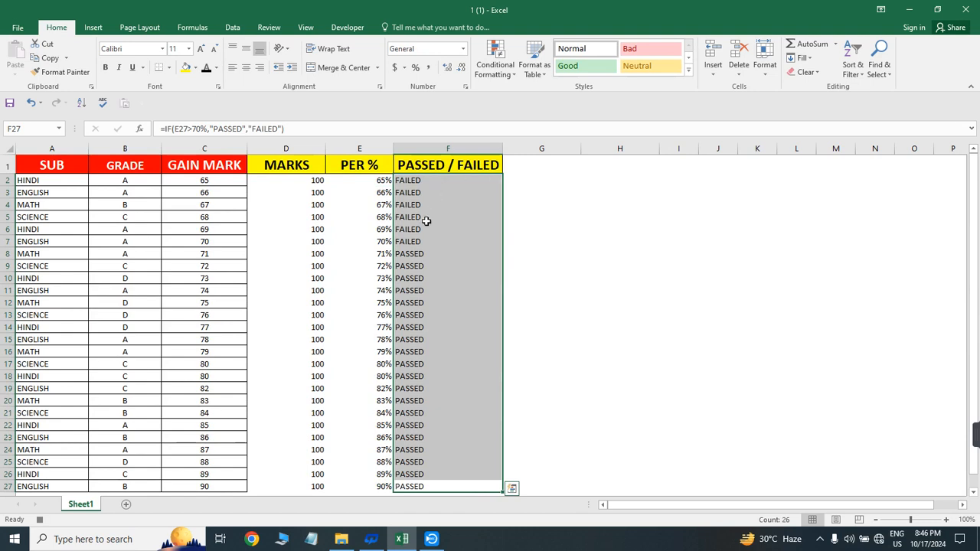
{"action": "left_click_drag", "start_coordinate": [414, 241], "coordinate": [444, 181]}
{"action": "left_click", "coordinate": [405, 257]}
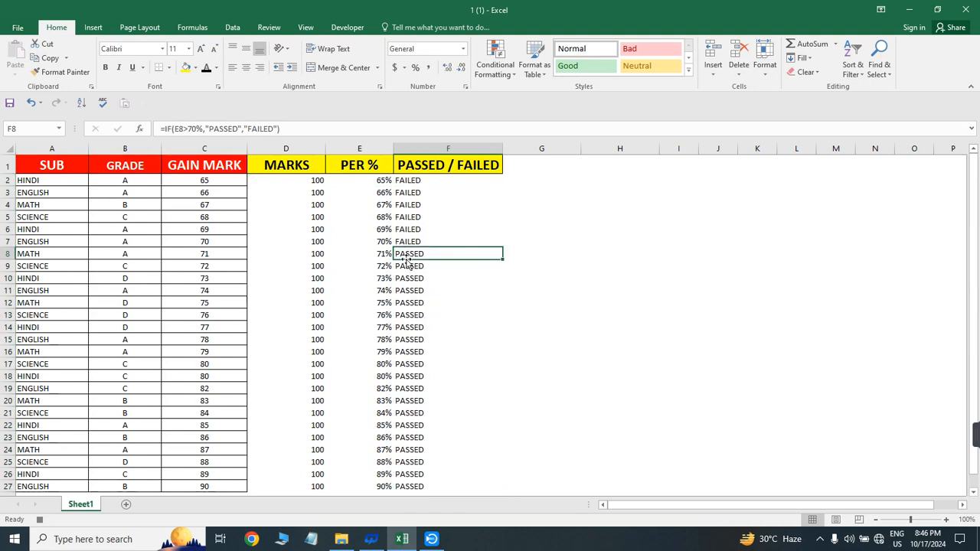
Select the data range D2:F27 and apply All Borders to it
{"action": "key", "text": "ctrl+Up"}
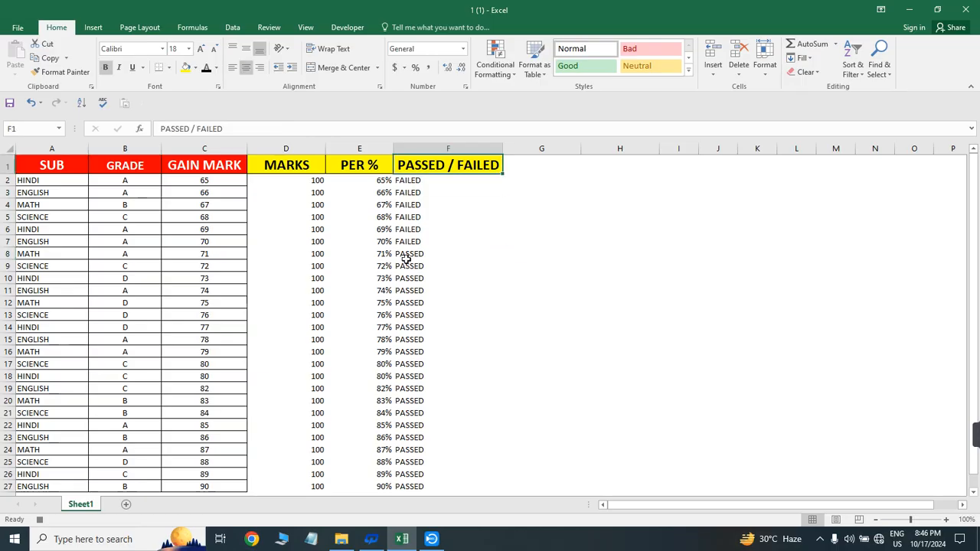
{"action": "key", "text": "Down"}
{"action": "key", "text": "Left"}
{"action": "key", "text": "Left"}
{"action": "key", "text": "shift+Right"}
{"action": "key", "text": "ctrl+q"}
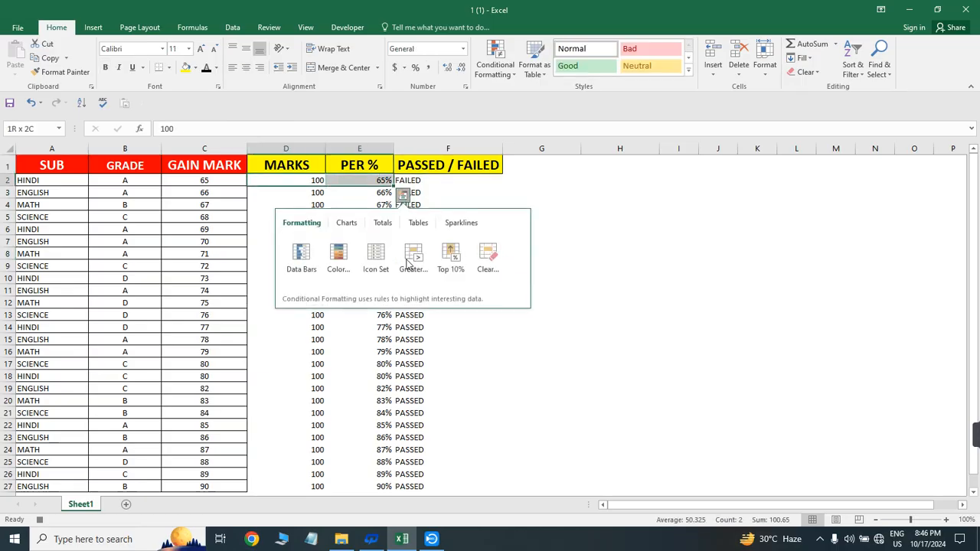
{"action": "key", "text": "Right"}
{"action": "key", "text": "Escape"}
{"action": "key", "text": "shift+Right"}
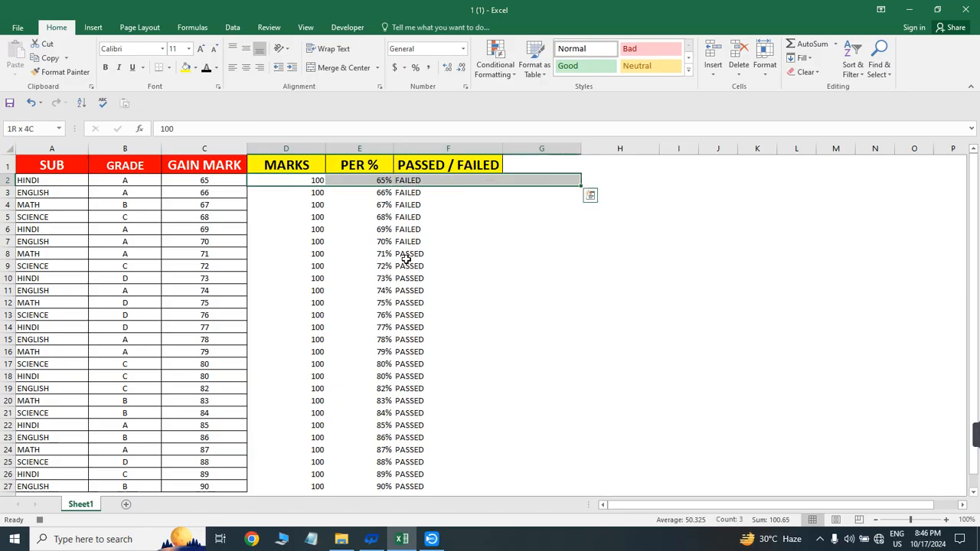
{"action": "key", "text": "ctrl+shift+Down"}
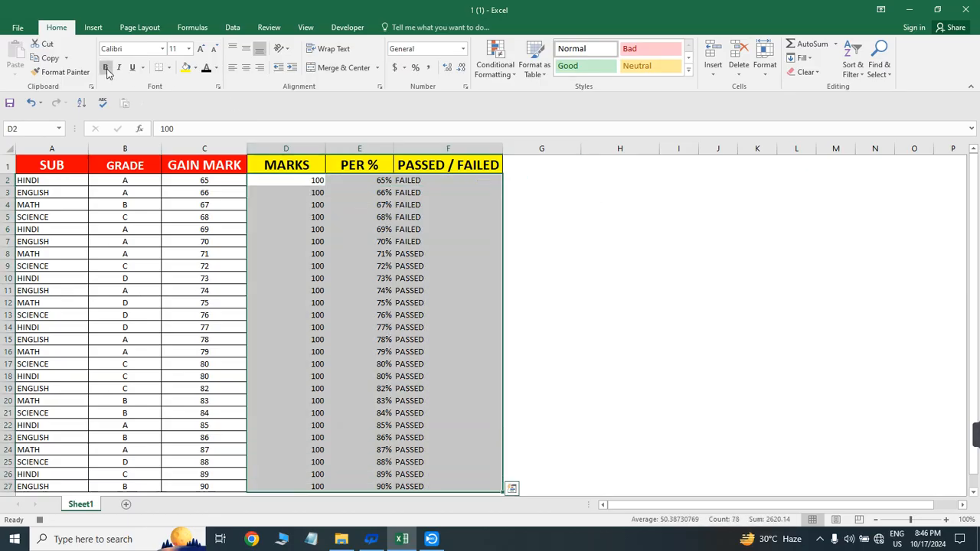
{"action": "left_click", "coordinate": [168, 67]}
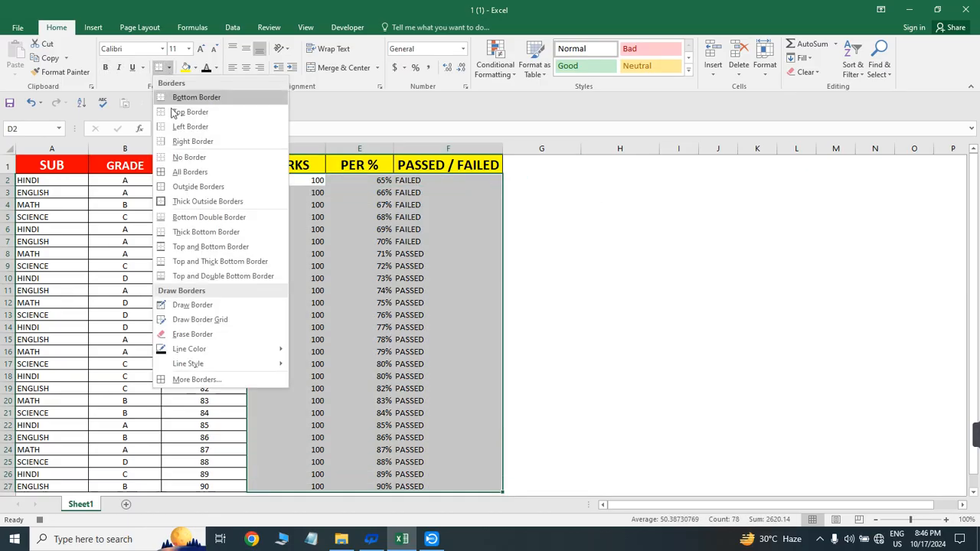
{"action": "left_click", "coordinate": [190, 174]}
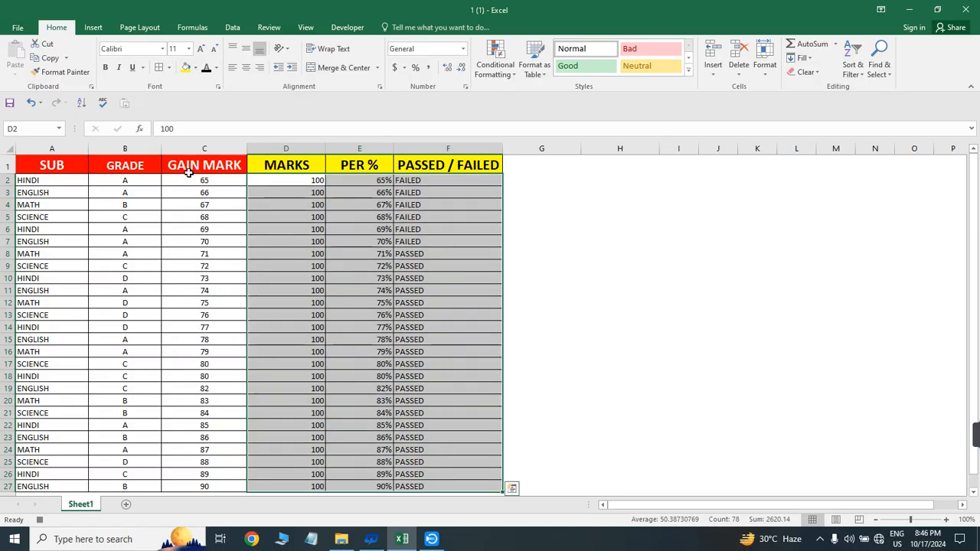
Center the contents of D2:F27 and give the range a light blue fill
{"action": "left_click", "coordinate": [247, 70]}
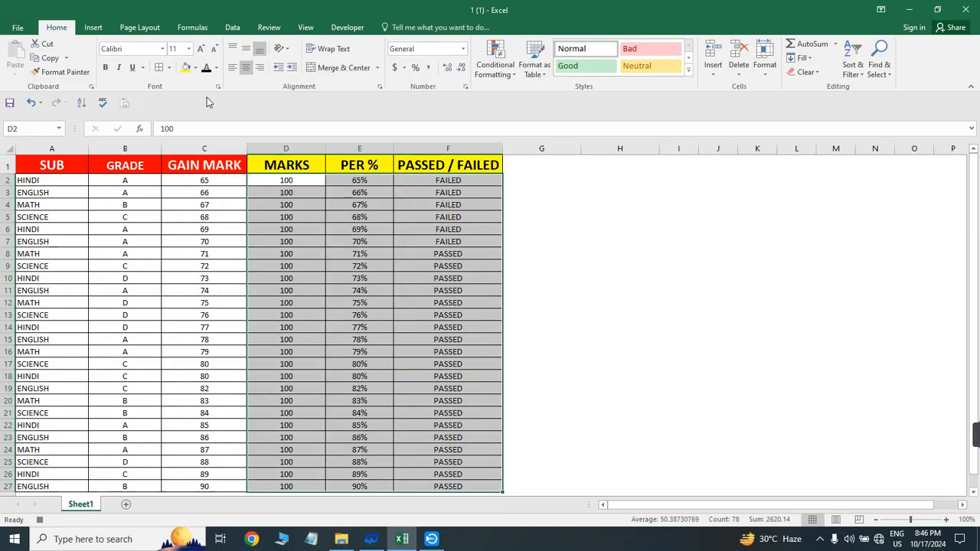
{"action": "left_click", "coordinate": [196, 68]}
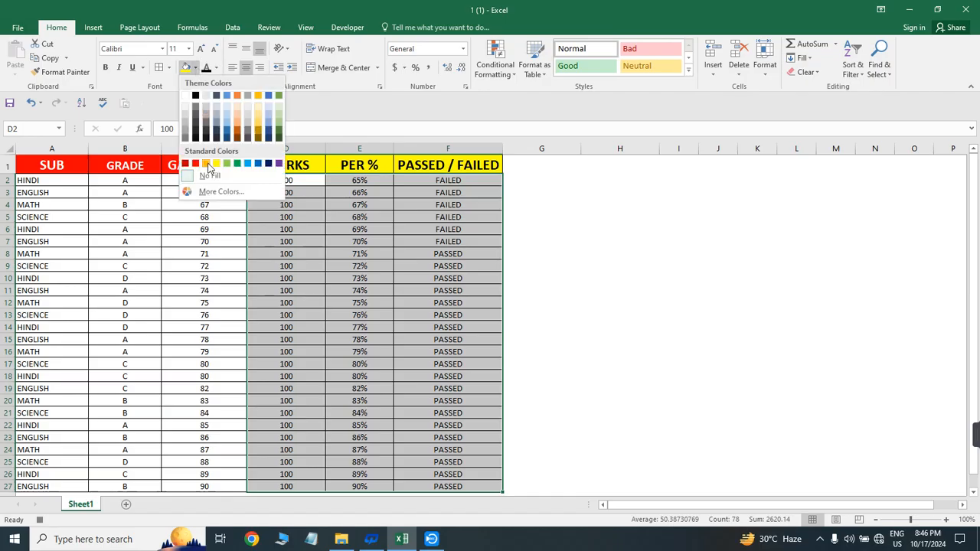
{"action": "left_click", "coordinate": [227, 119]}
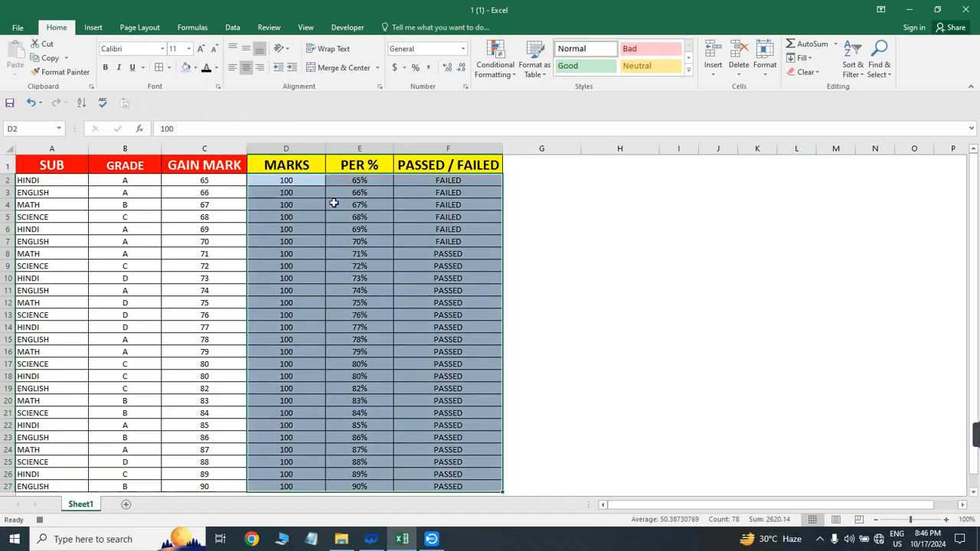
{"action": "left_click", "coordinate": [294, 181]}
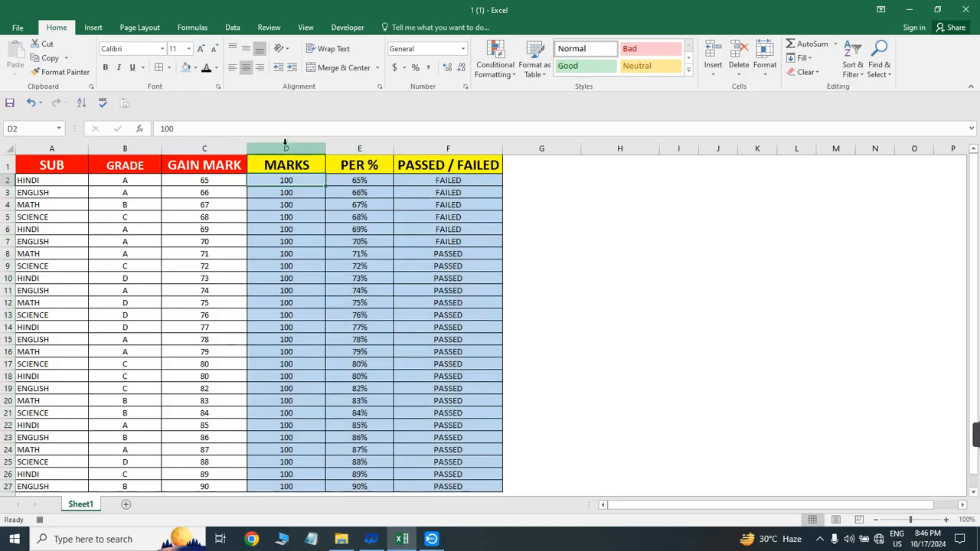
Select columns D through F, stop the macro recording, and return to cell D1
{"action": "left_click_drag", "start_coordinate": [285, 145], "coordinate": [451, 158]}
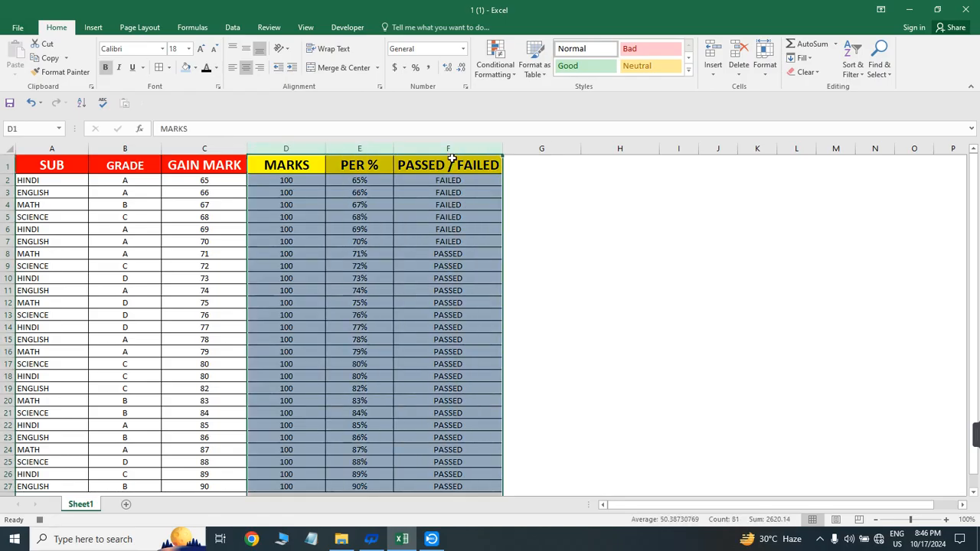
{"action": "left_click", "coordinate": [305, 168]}
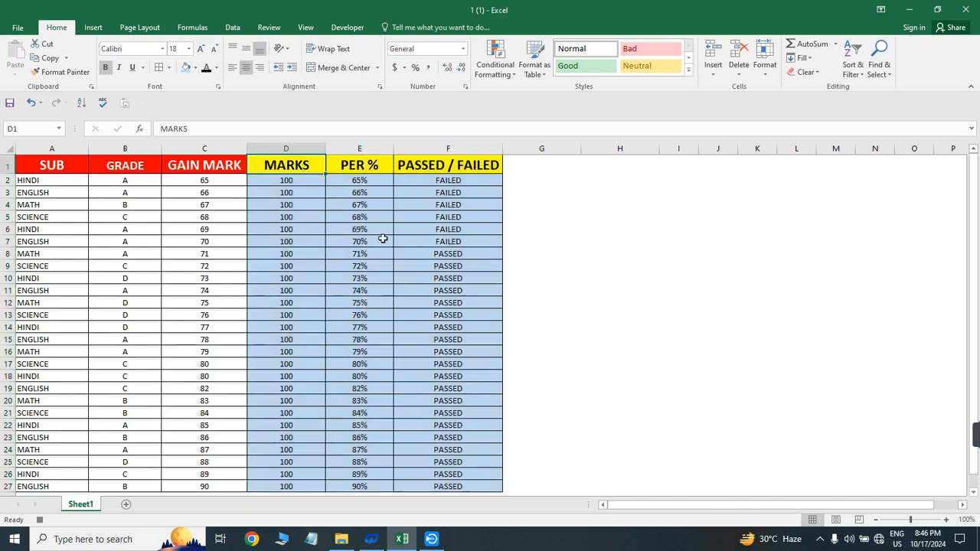
{"action": "left_click_drag", "start_coordinate": [285, 148], "coordinate": [486, 144]}
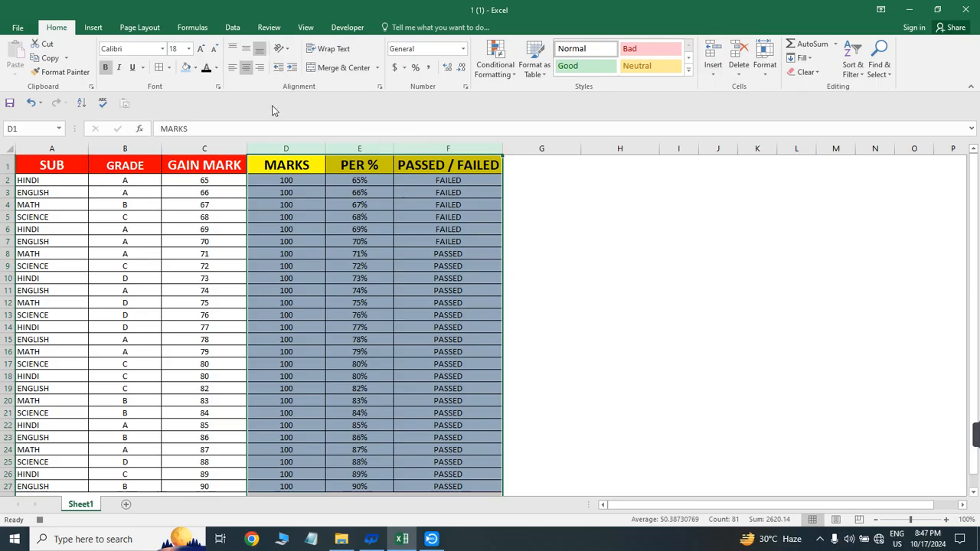
{"action": "left_click", "coordinate": [306, 29]}
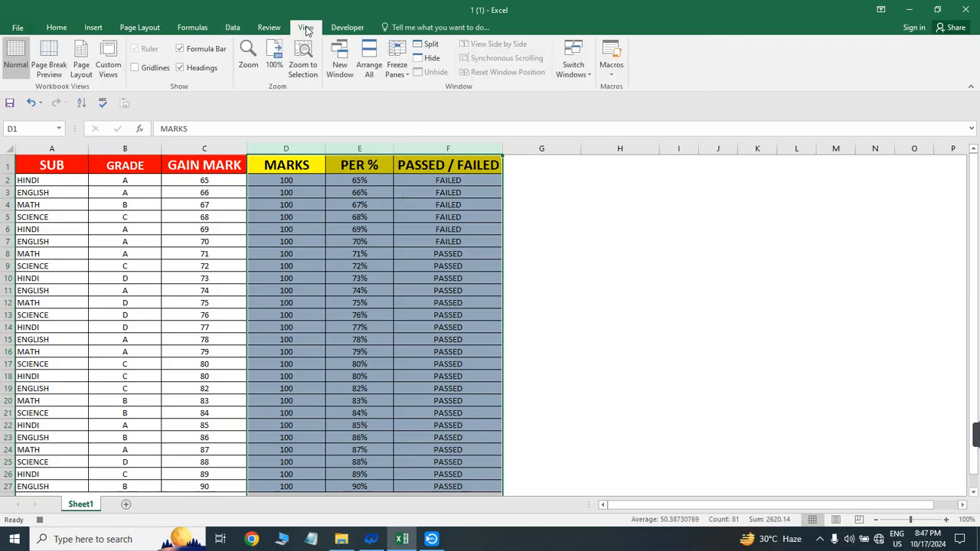
{"action": "left_click", "coordinate": [611, 67]}
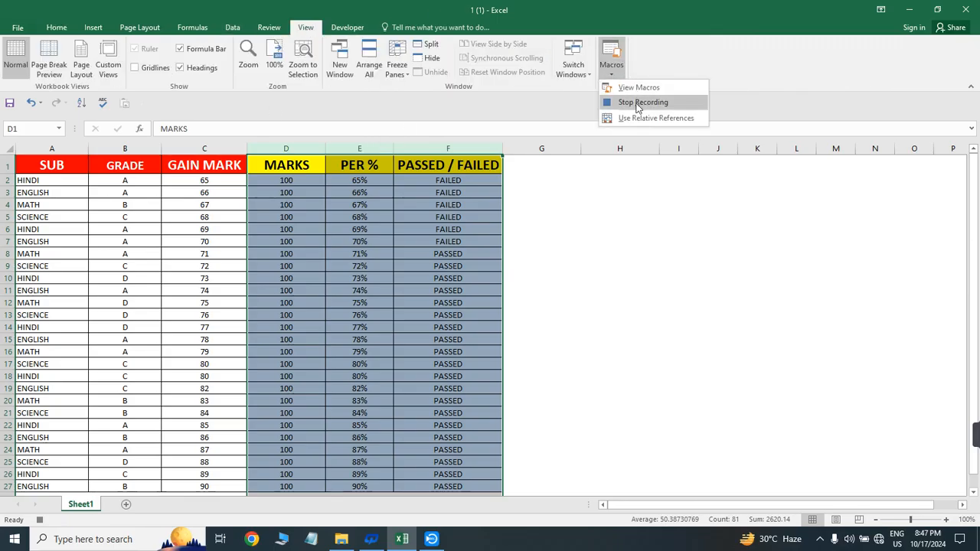
{"action": "left_click", "coordinate": [638, 104]}
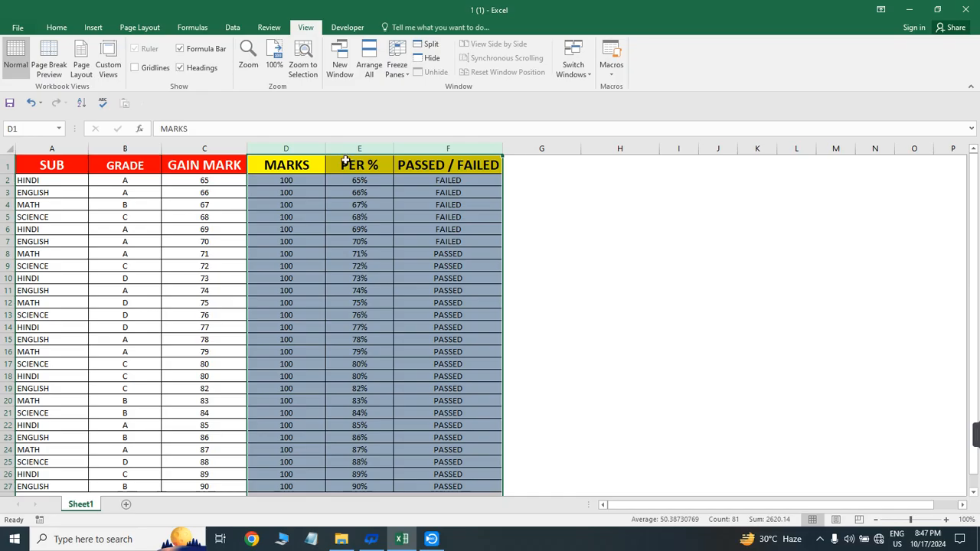
{"action": "left_click", "coordinate": [297, 162]}
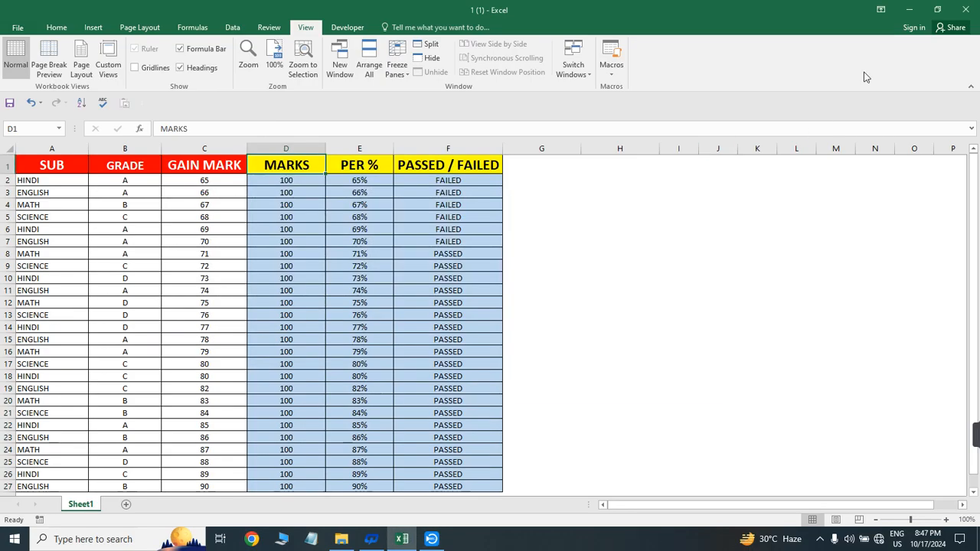
Open workbook 1 (2) from the SW folder on the desktop and run the recorded macro on its marks table
{"action": "key", "text": "super+d"}
{"action": "double_click", "coordinate": [952, 22]}
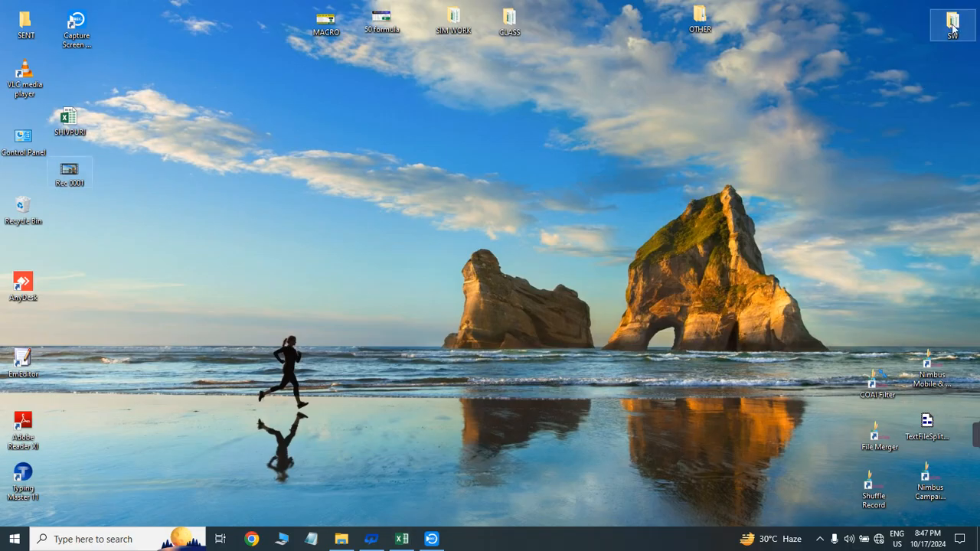
{"action": "double_click", "coordinate": [404, 146]}
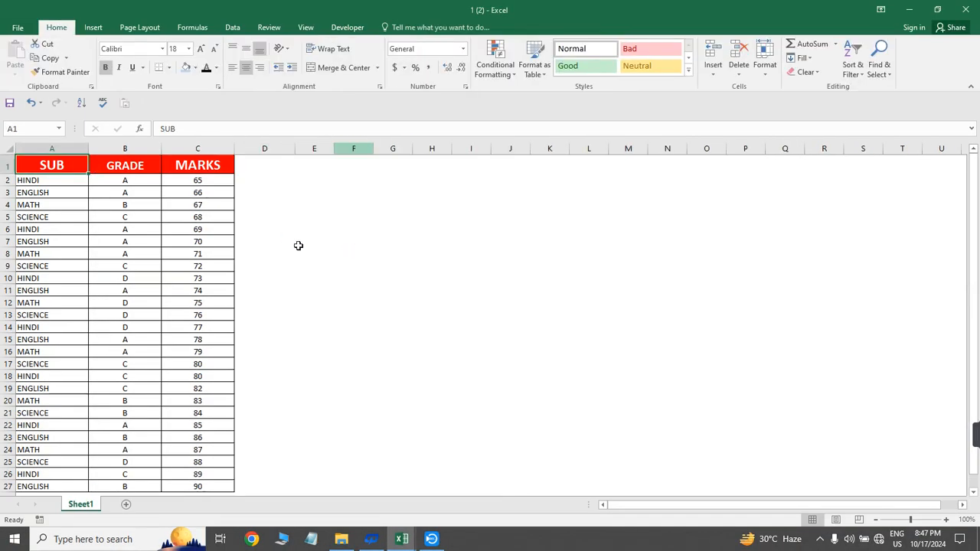
{"action": "key", "text": "alt+Tab"}
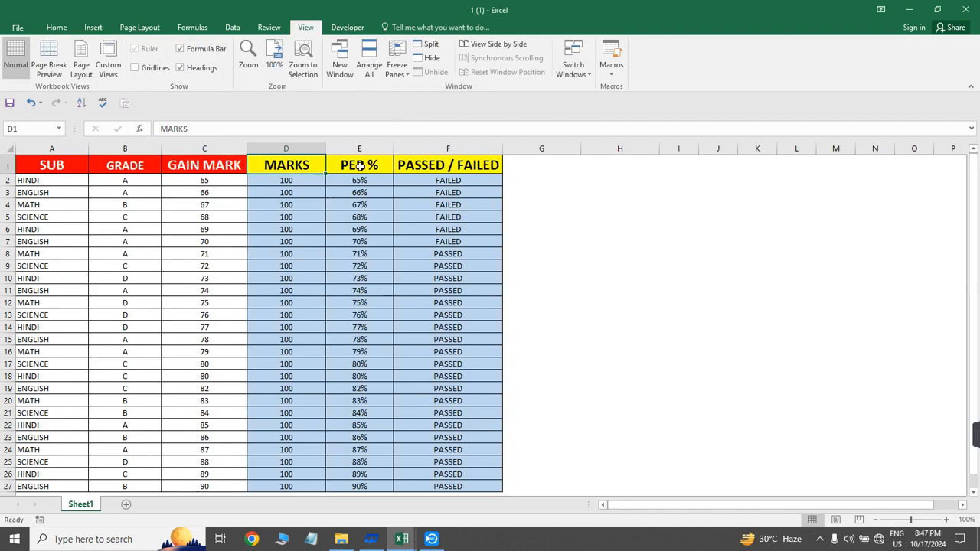
{"action": "key", "text": "alt+Tab"}
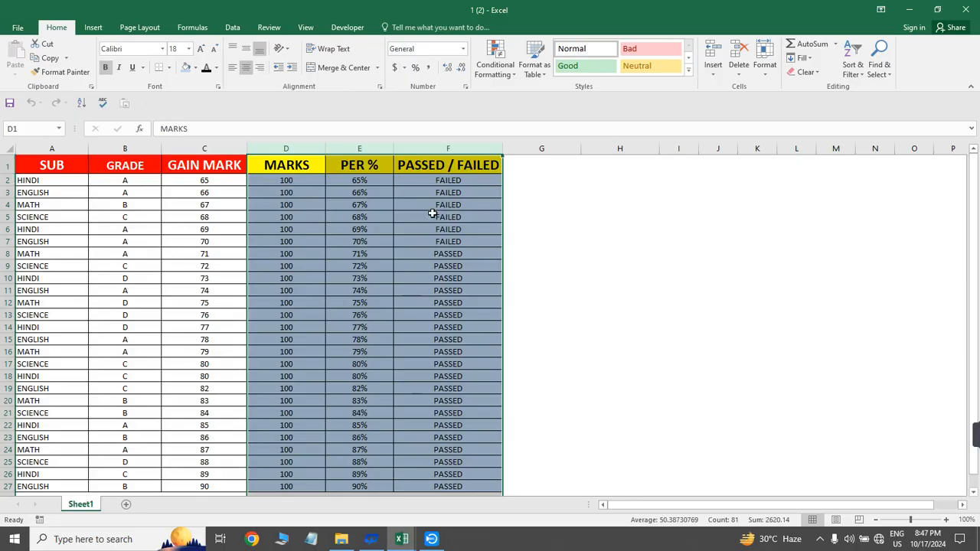
Close workbook 1 (2) without saving the changes and return to the SW folder
{"action": "left_click", "coordinate": [968, 6]}
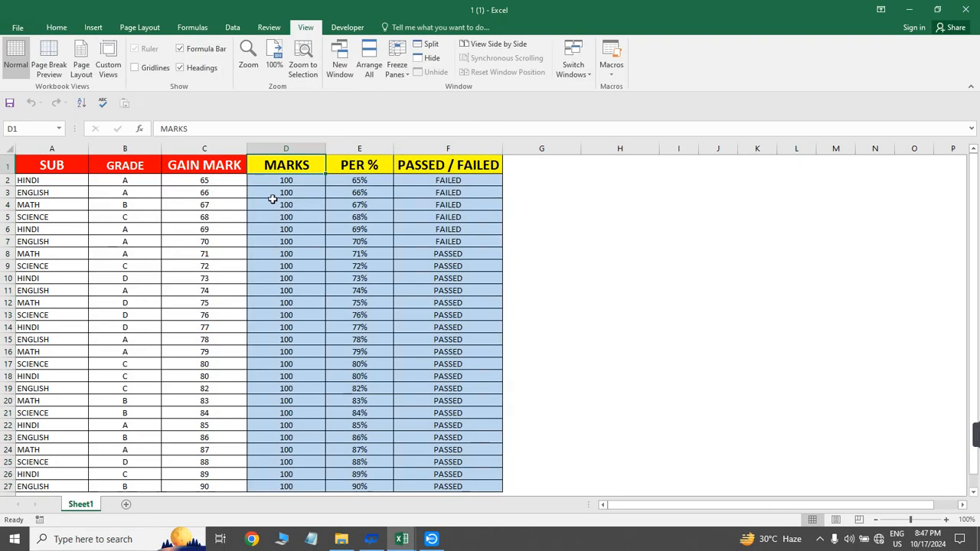
{"action": "key", "text": "alt+Tab"}
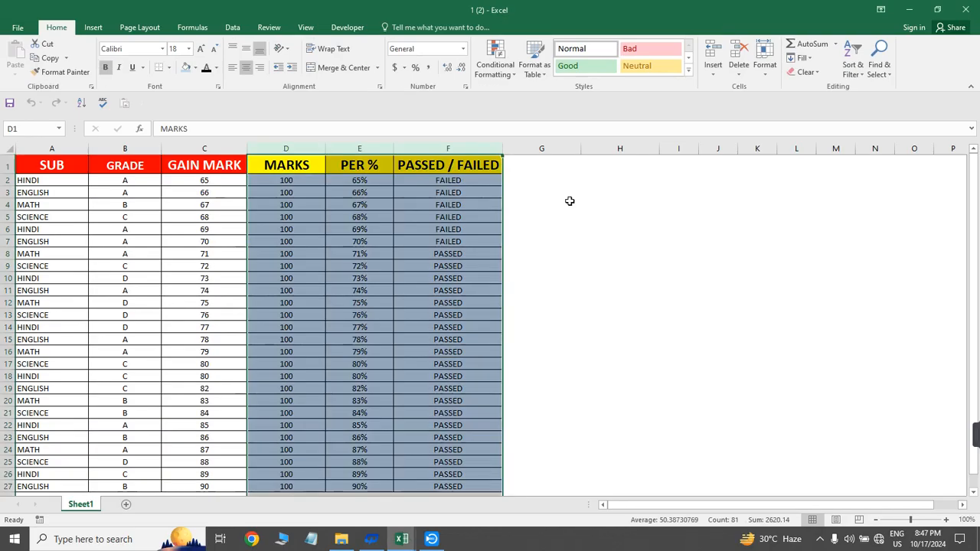
{"action": "left_click", "coordinate": [971, 10]}
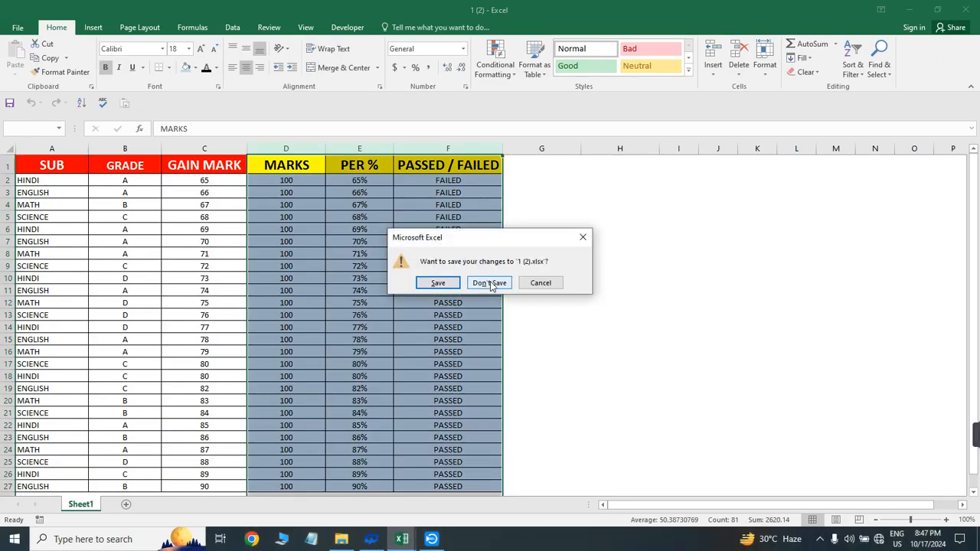
{"action": "left_click", "coordinate": [490, 283]}
{"action": "key", "text": "alt+Tab"}
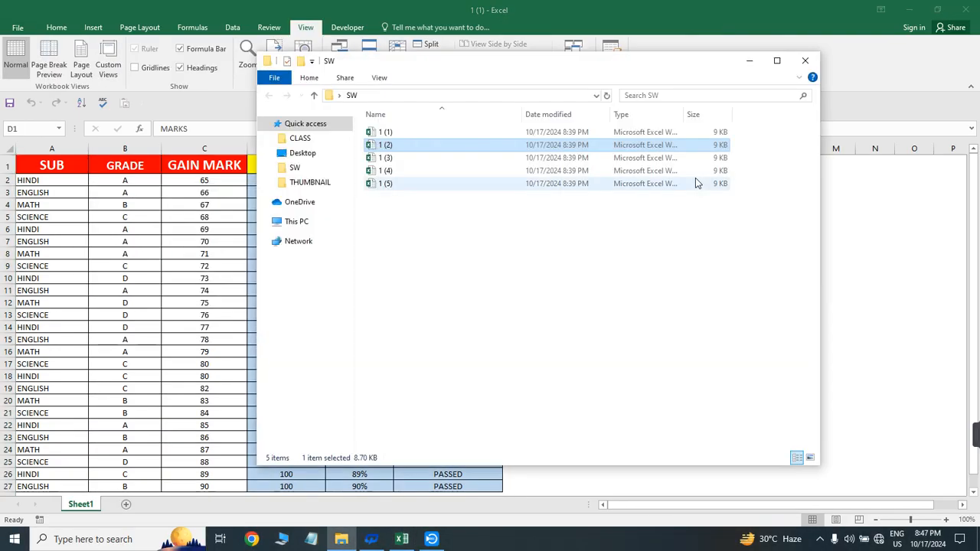
Run the recorded macro on workbook 1 (3) from the SW folder and close it without saving
{"action": "double_click", "coordinate": [411, 157]}
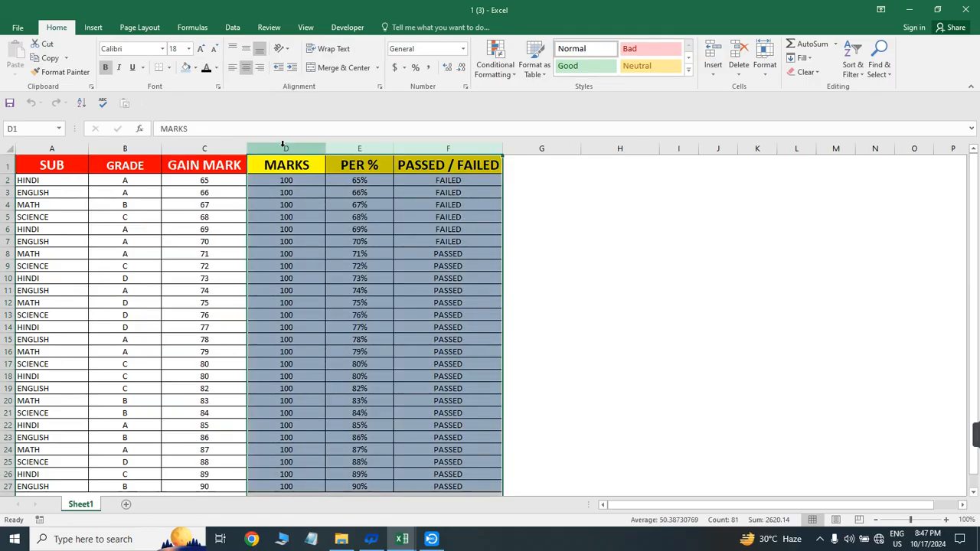
{"action": "left_click_drag", "start_coordinate": [284, 147], "coordinate": [491, 147]}
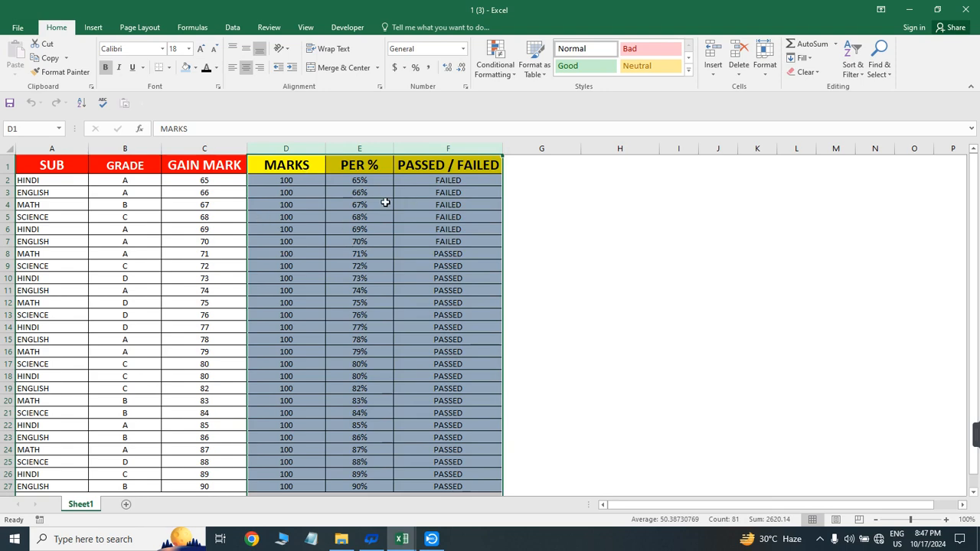
{"action": "left_click", "coordinate": [965, 9]}
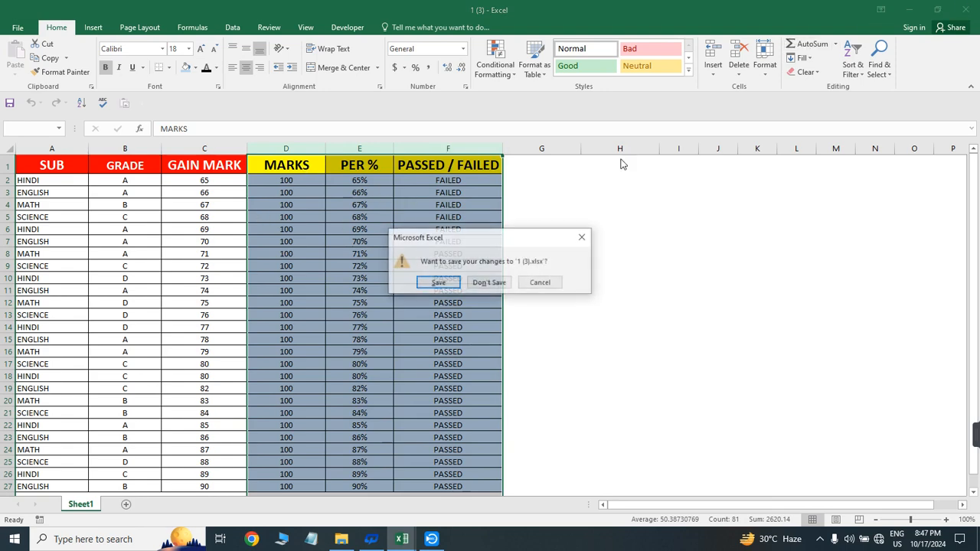
{"action": "left_click", "coordinate": [493, 282]}
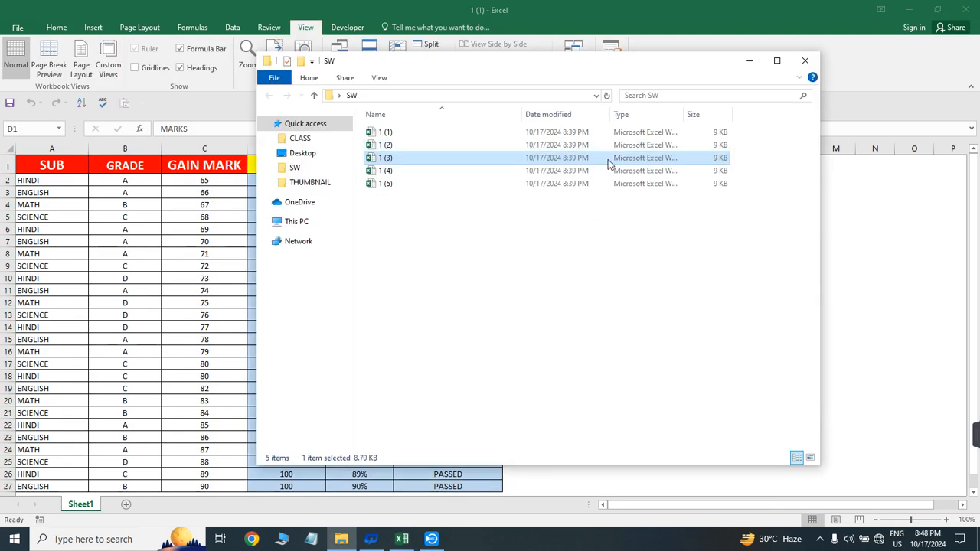
Open workbook 1 (4), and clear the contents of the whole table in workbook 1 (1)
{"action": "left_click", "coordinate": [401, 162]}
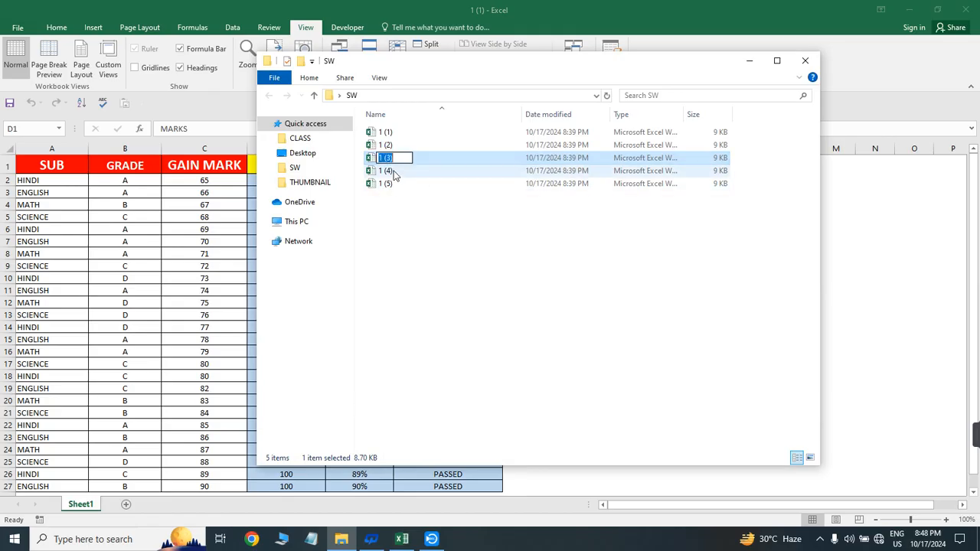
{"action": "double_click", "coordinate": [392, 170]}
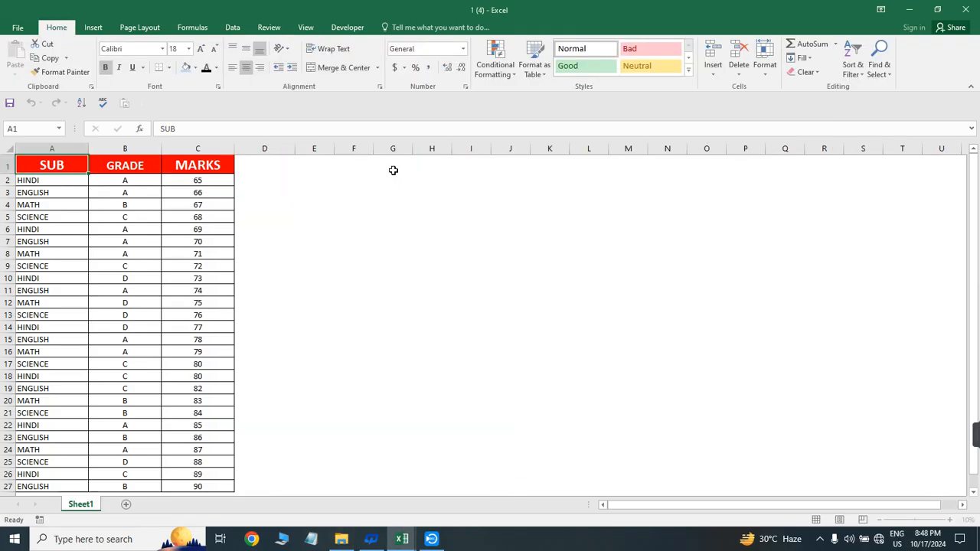
{"action": "key", "text": "alt+Tab"}
{"action": "key", "text": "Left"}
{"action": "key", "text": "Left"}
{"action": "key", "text": "Left"}
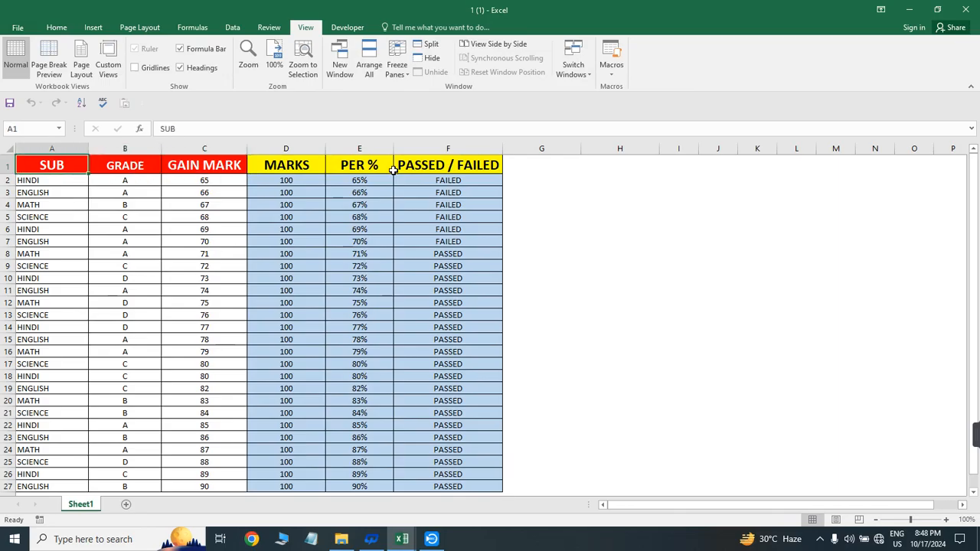
{"action": "key", "text": "ctrl+a"}
{"action": "key", "text": "Delete"}
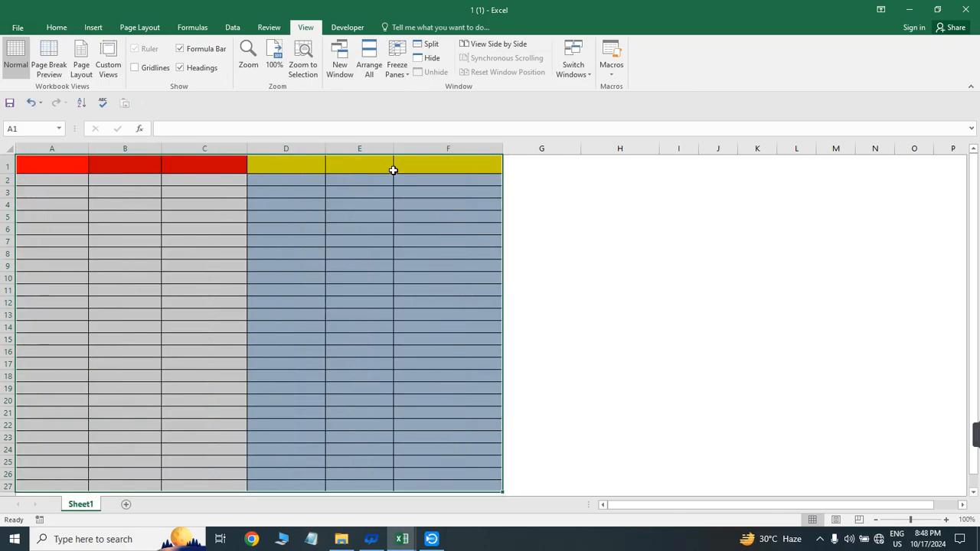
Copy the whole table from workbook 1 (4) to A1 of workbook 1 (1) and run the recorded macro on it
{"action": "key", "text": "alt+Tab"}
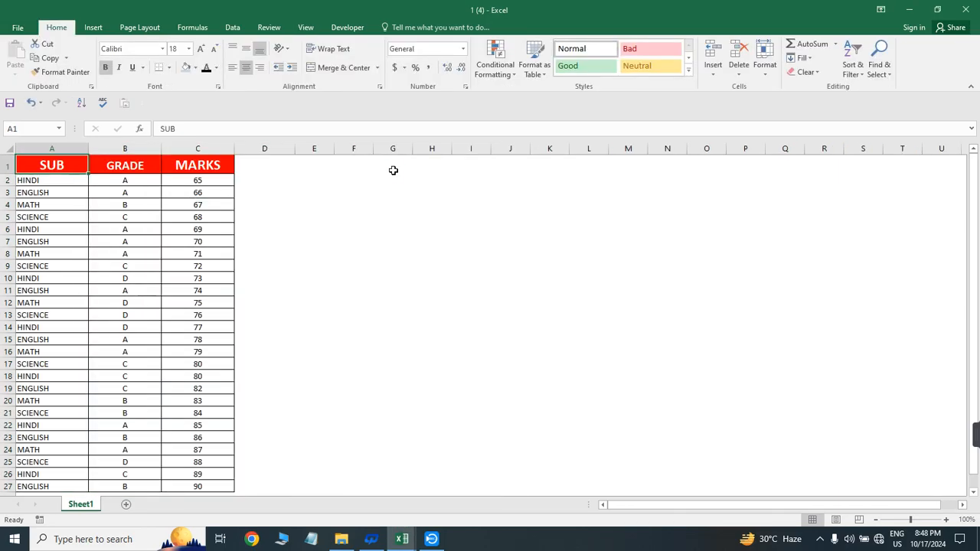
{"action": "key", "text": "ctrl+a"}
{"action": "key", "text": "ctrl+c"}
{"action": "key", "text": "alt+Tab"}
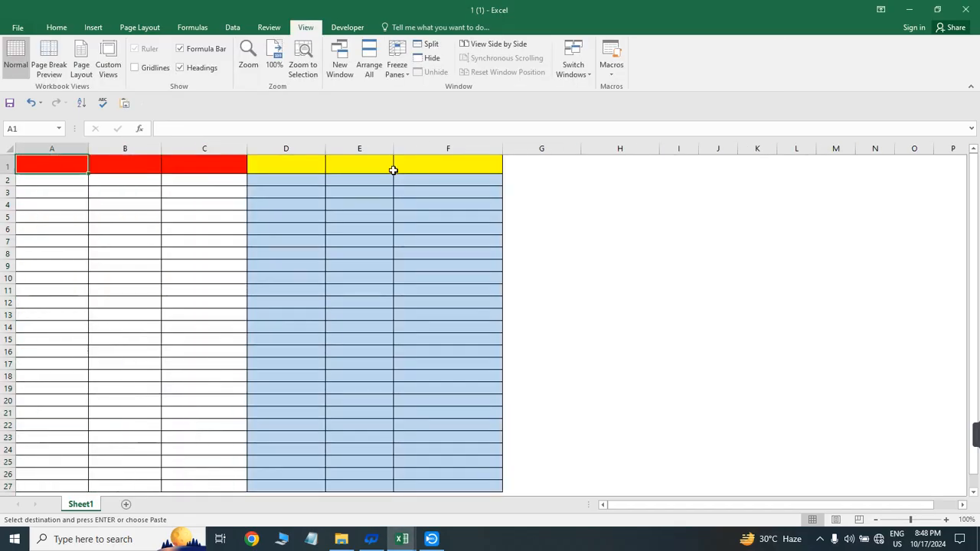
{"action": "key", "text": "ctrl+v"}
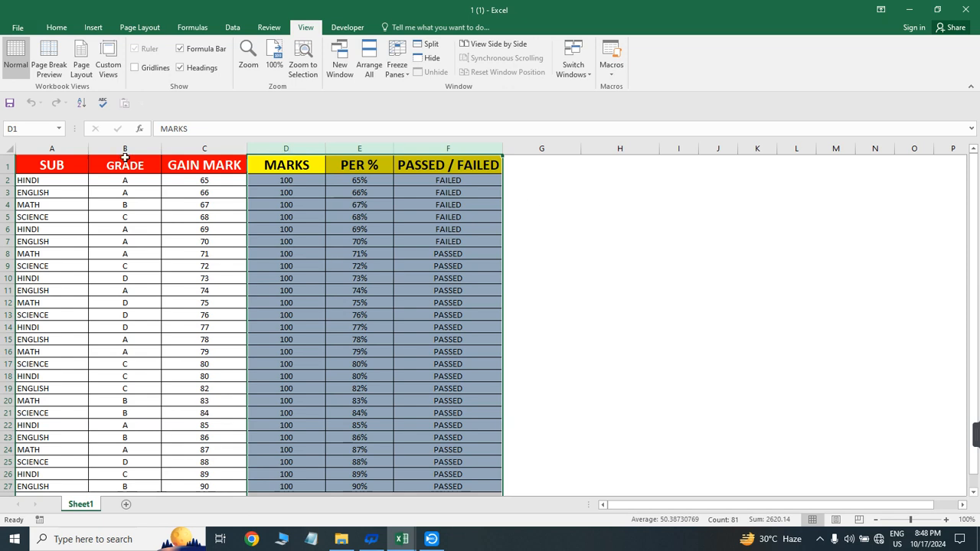
{"action": "left_click", "coordinate": [52, 166]}
{"action": "key", "text": "ctrl+a"}
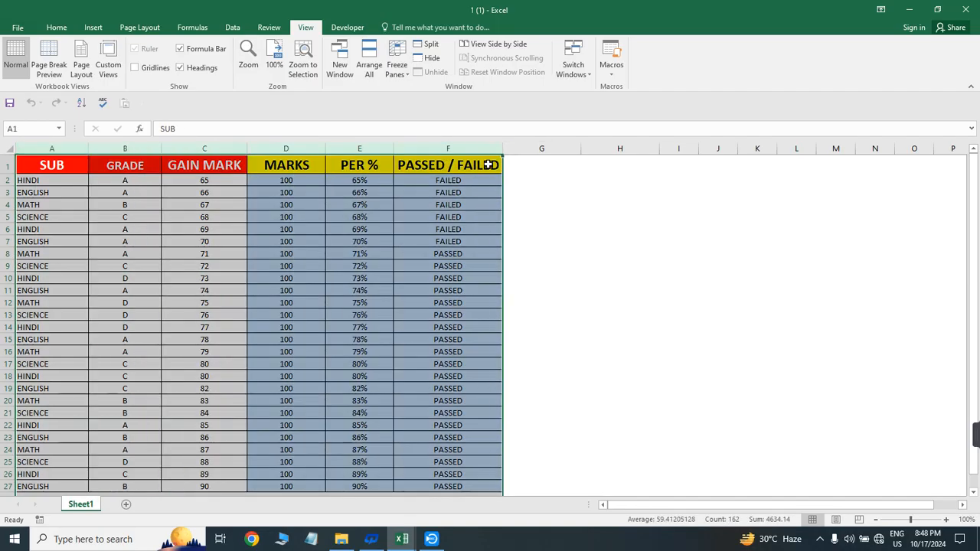